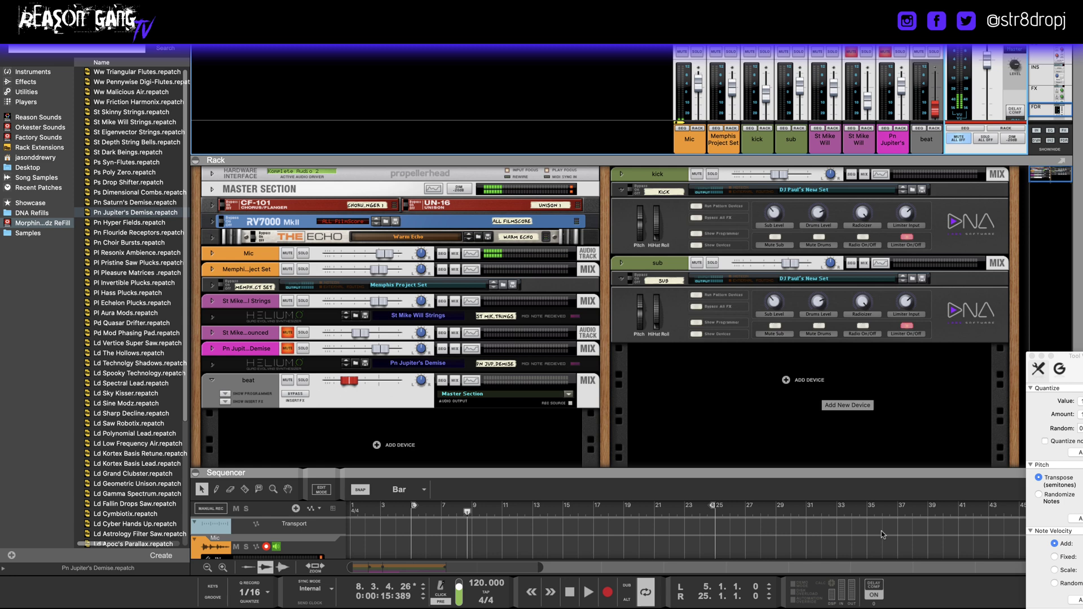
- Disarm the Mic track, play the song from bar 12, and raise the beat channel to about -13.7 dB
{"action": "left_click_drag", "start_coordinate": [709, 472], "coordinate": [710, 378]}
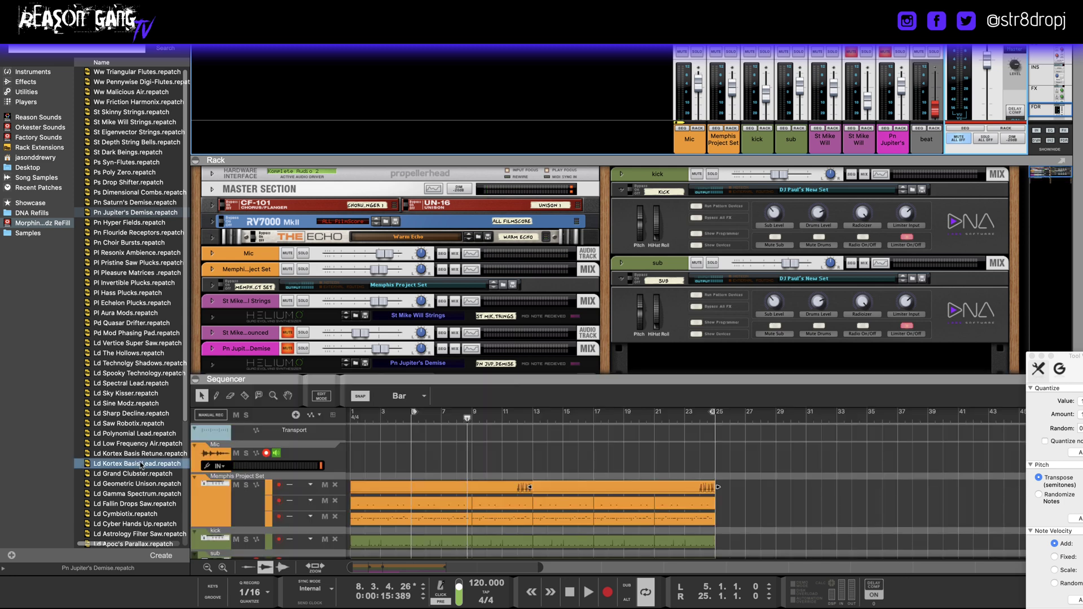
{"action": "left_click", "coordinate": [266, 453]}
{"action": "left_click", "coordinate": [524, 415]}
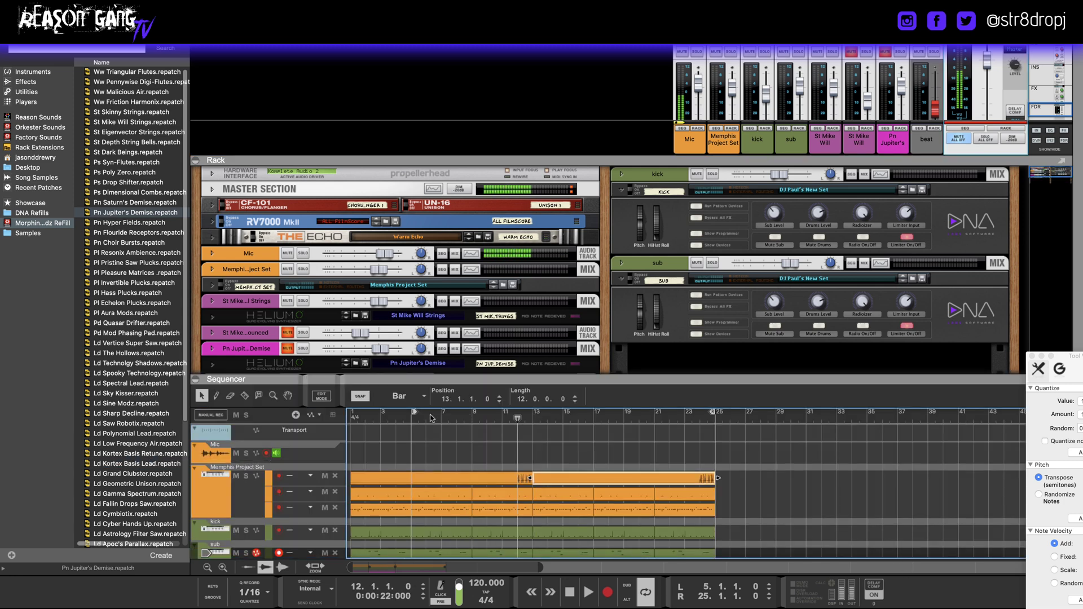
{"action": "key", "text": "space"}
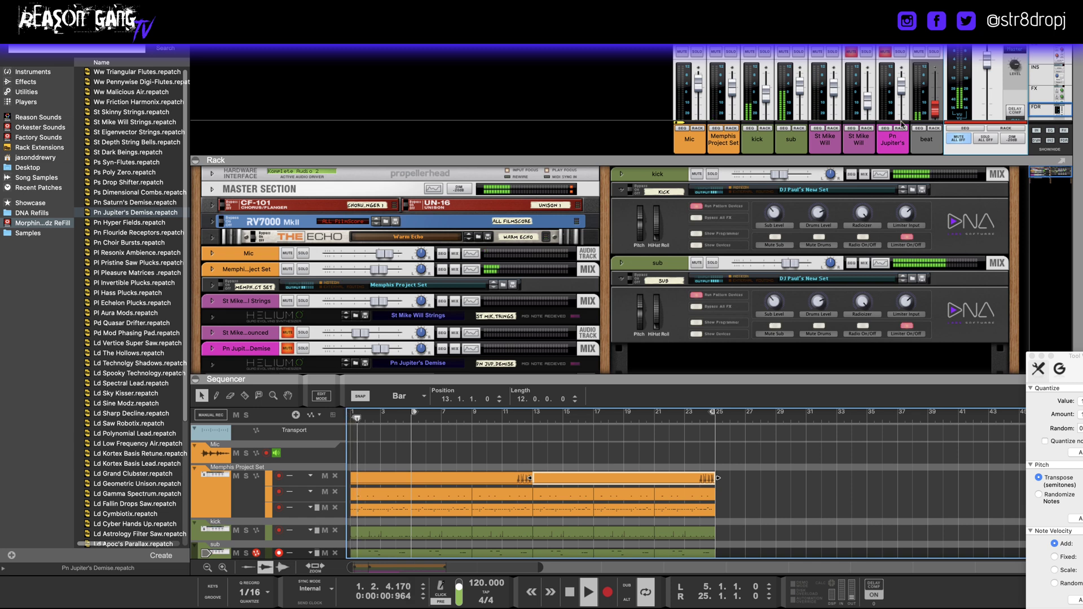
{"action": "left_click_drag", "start_coordinate": [936, 109], "coordinate": [936, 101]}
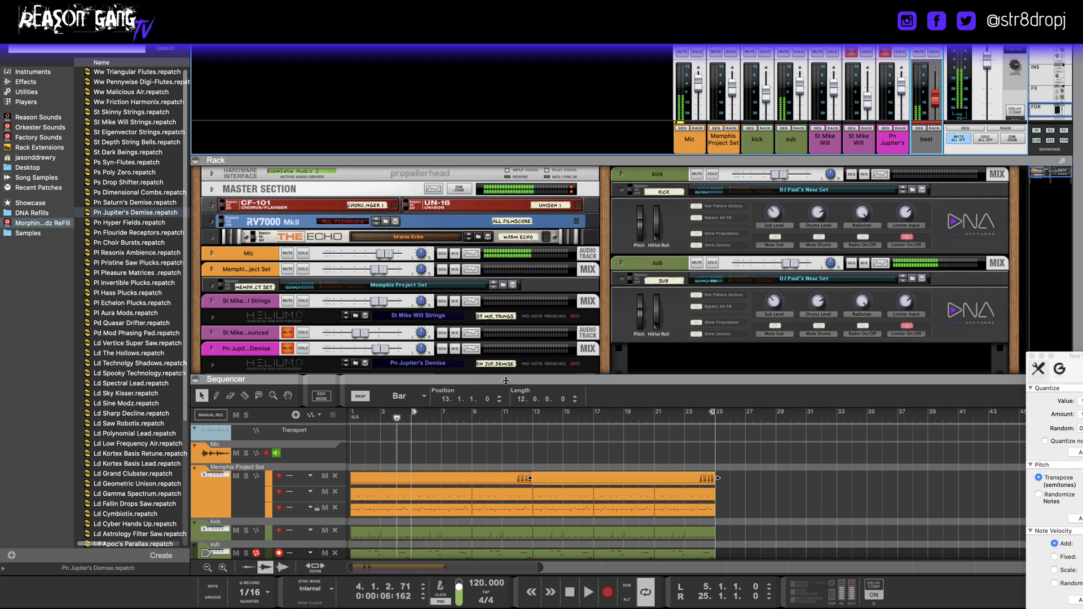
{"action": "left_click_drag", "start_coordinate": [553, 382], "coordinate": [553, 475]}
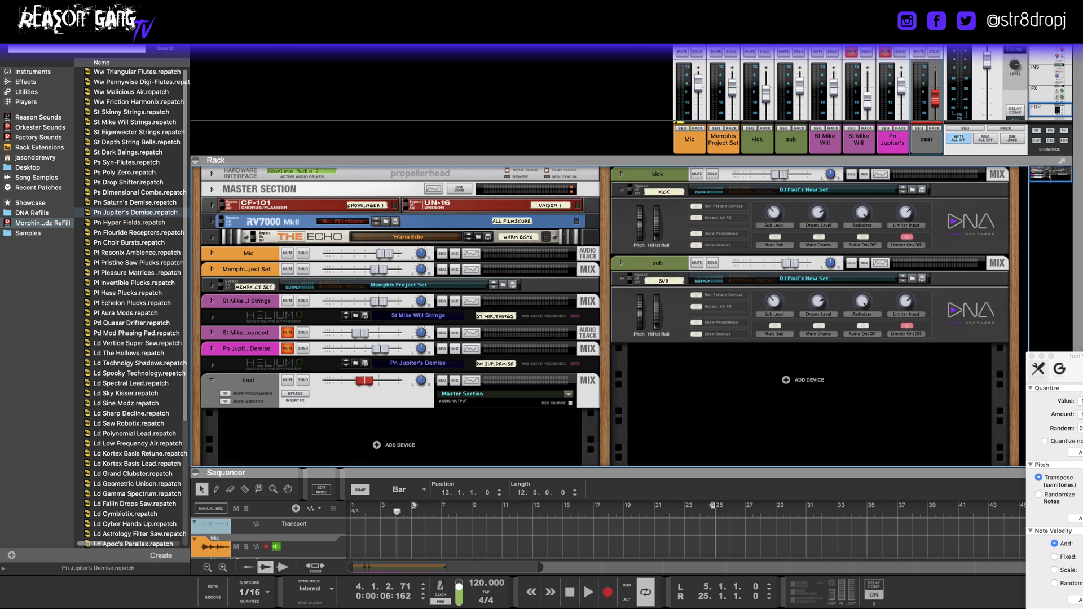
- Add an MClass Compressor from the Effects browser into the rack below the sub device
{"action": "left_click", "coordinate": [119, 23]}
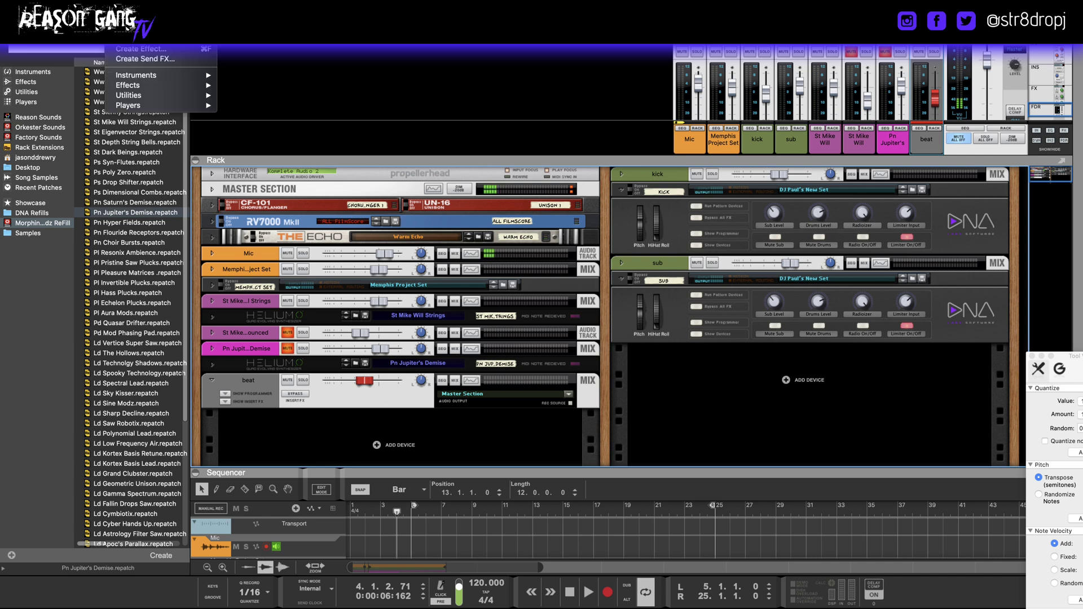
{"action": "left_click", "coordinate": [135, 49]}
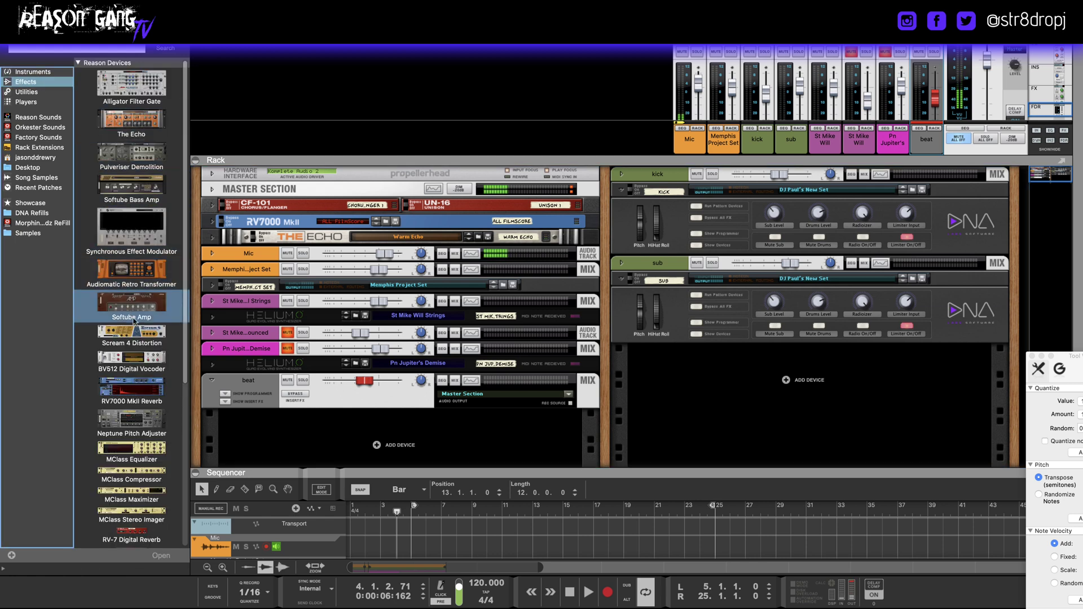
{"action": "scroll", "coordinate": [135, 358], "scroll_direction": "down", "scroll_amount": 3}
{"action": "left_click", "coordinate": [139, 389]}
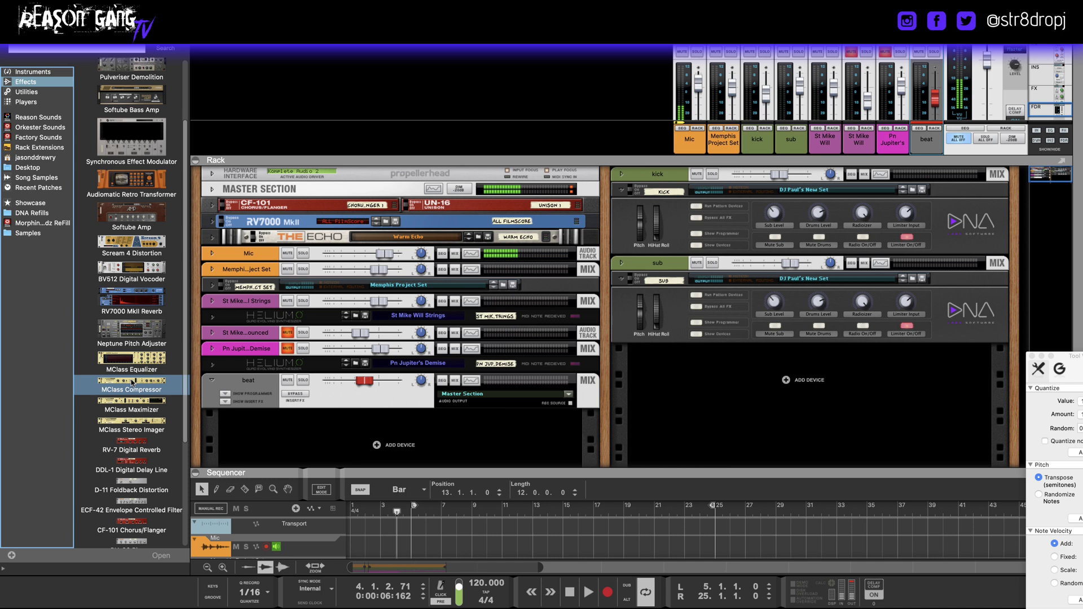
{"action": "mouse_move", "coordinate": [133, 383]}
{"action": "left_mouse_down"}
{"action": "mouse_move", "coordinate": [818, 429]}
{"action": "mouse_move", "coordinate": [882, 399]}
{"action": "mouse_move", "coordinate": [868, 372]}
{"action": "left_mouse_up"}
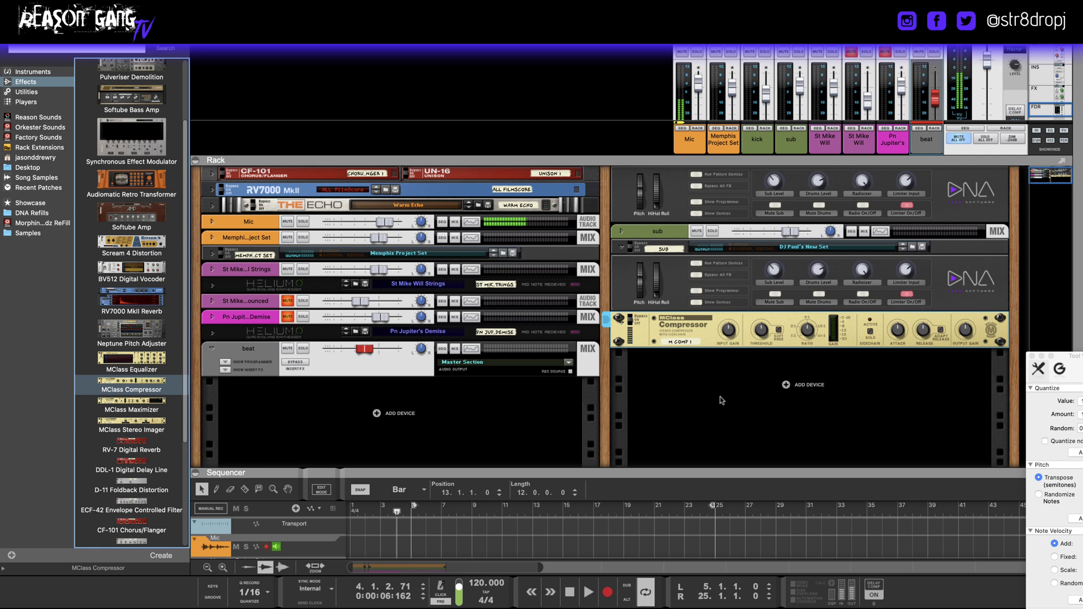
- Flip the rack to its rear and unfold the kick and sub mix channels
{"action": "key", "text": "Tab"}
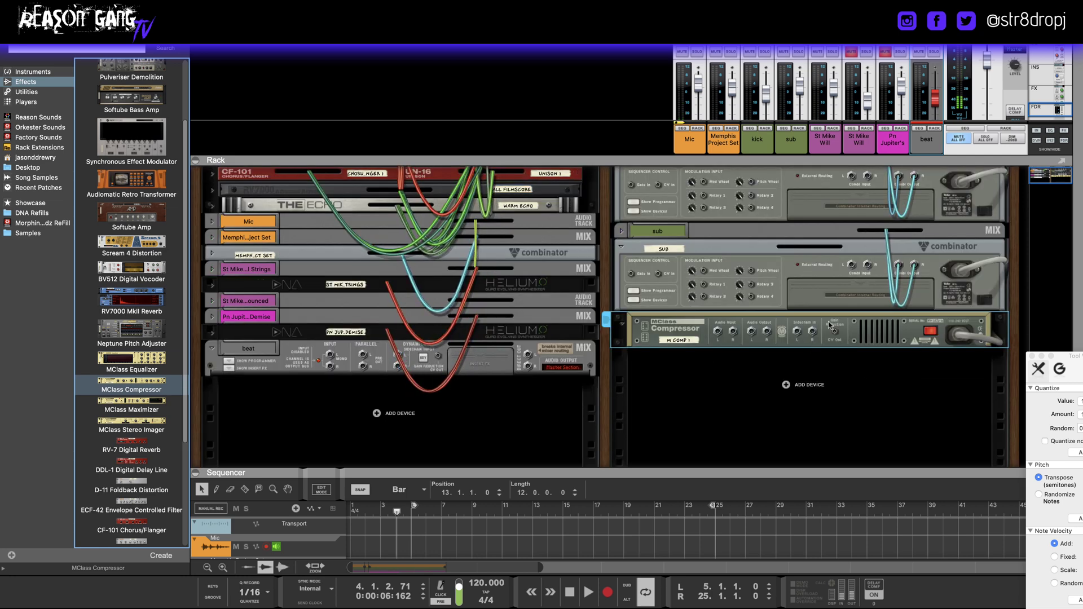
{"action": "scroll", "coordinate": [830, 325], "scroll_direction": "up", "scroll_amount": 2}
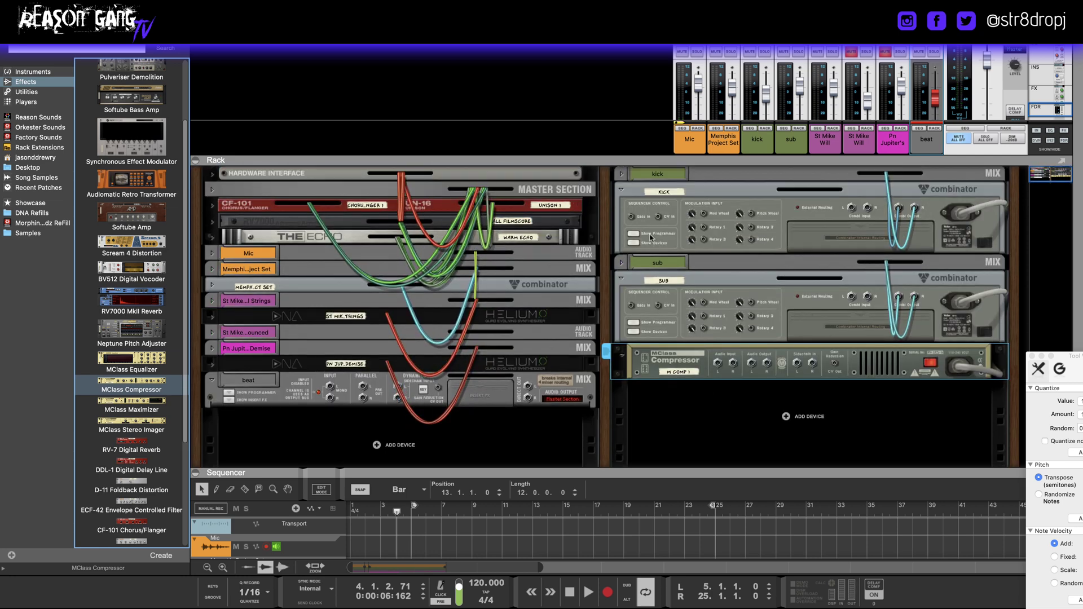
{"action": "left_click", "coordinate": [620, 263]}
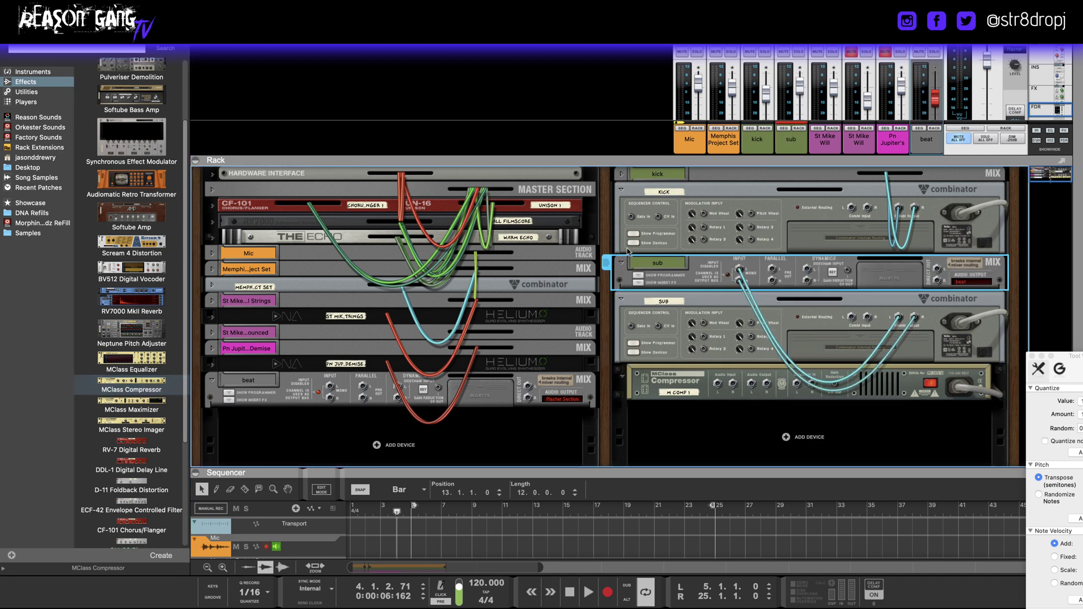
{"action": "left_click", "coordinate": [621, 174]}
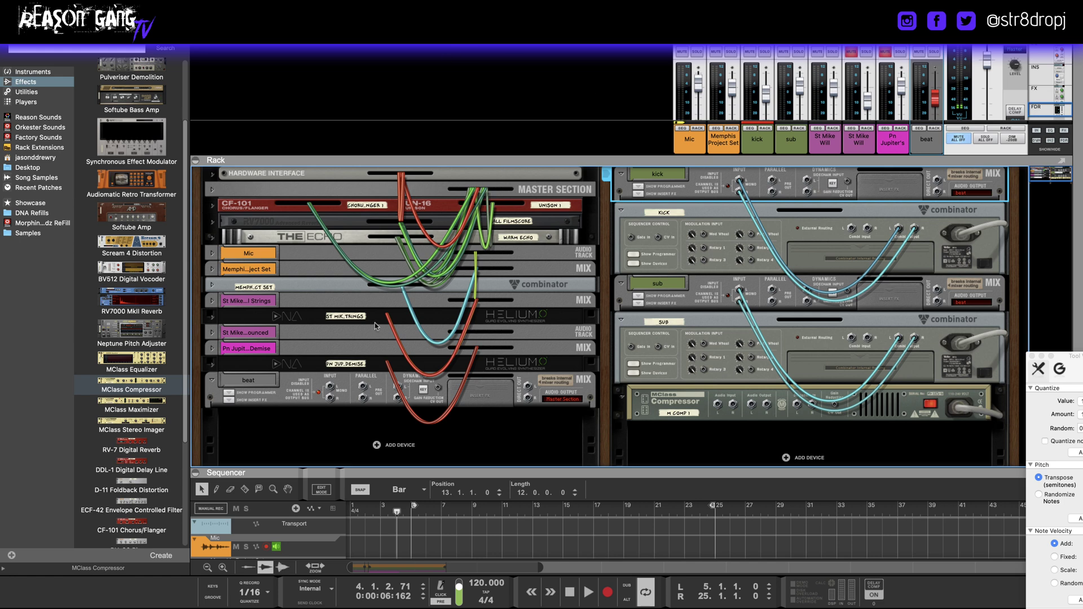
{"action": "left_click", "coordinate": [27, 92]}
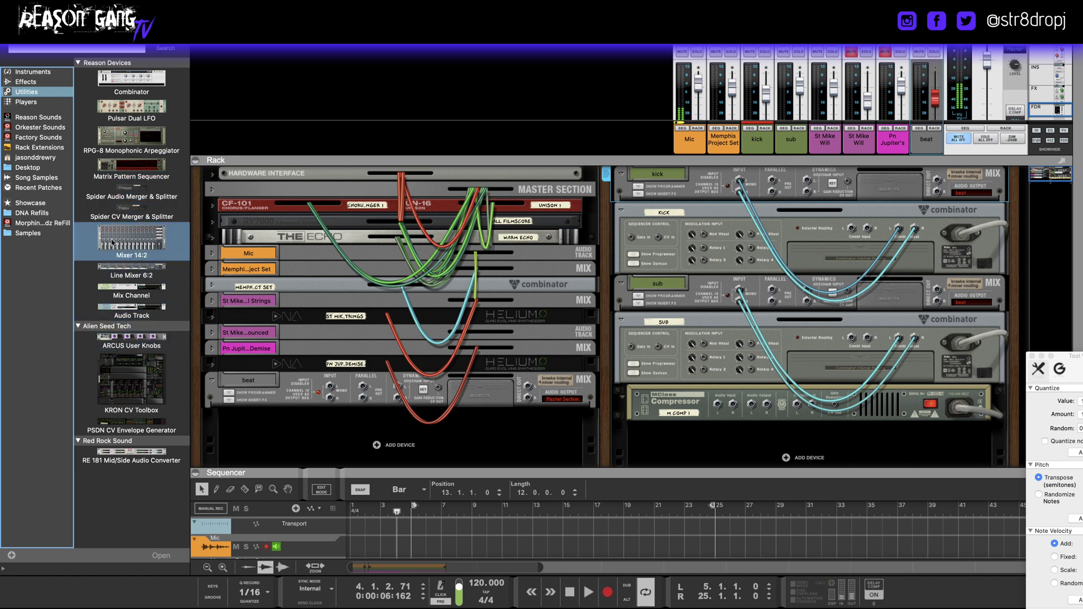
- Drag a Spider Audio Merger & Splitter from Utilities into the rack beneath the MClass Compressor
{"action": "left_click", "coordinate": [131, 274]}
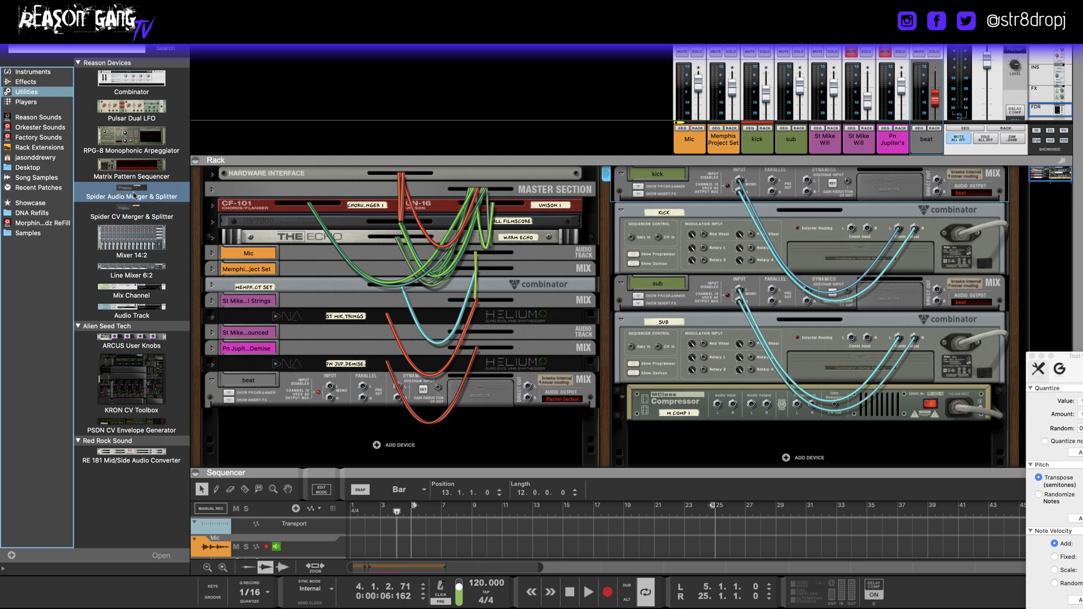
{"action": "key", "text": "Tab"}
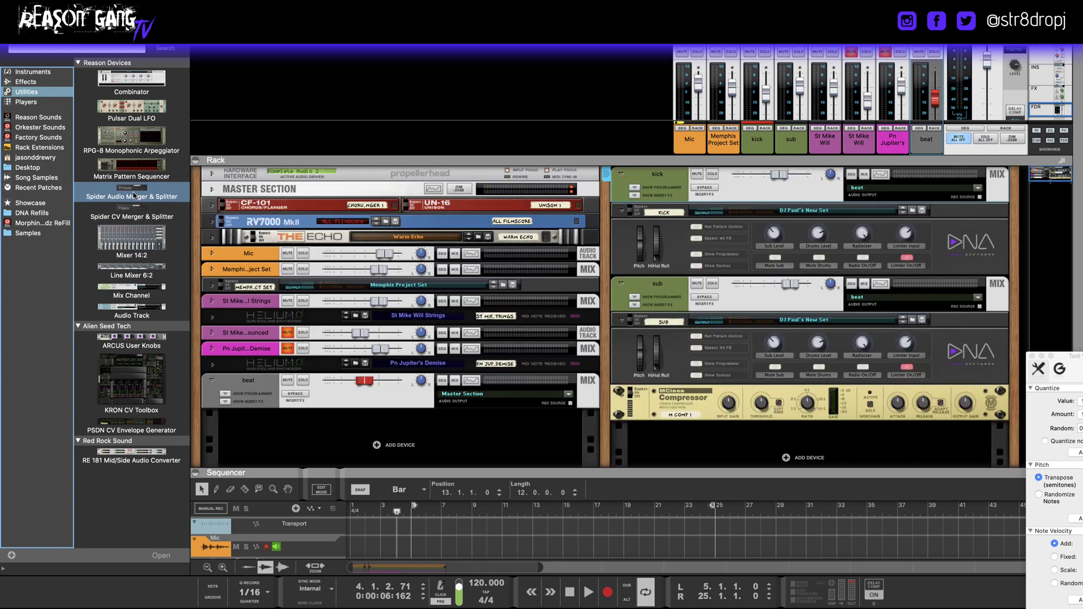
{"action": "key", "text": "Tab"}
{"action": "left_click_drag", "start_coordinate": [133, 196], "coordinate": [751, 421]}
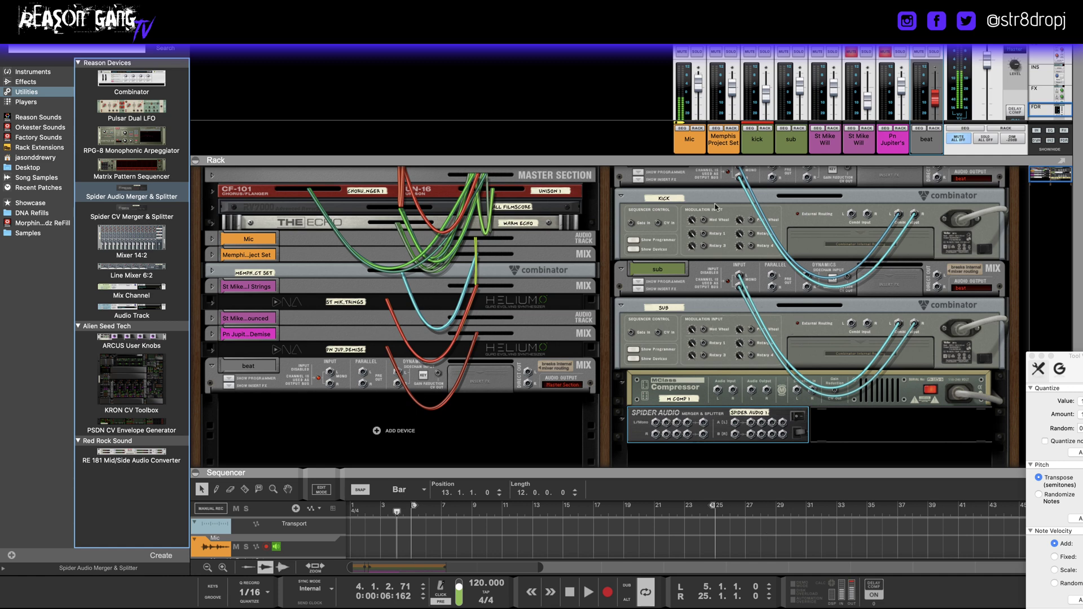
{"action": "scroll", "coordinate": [722, 210], "scroll_direction": "up", "scroll_amount": 1}
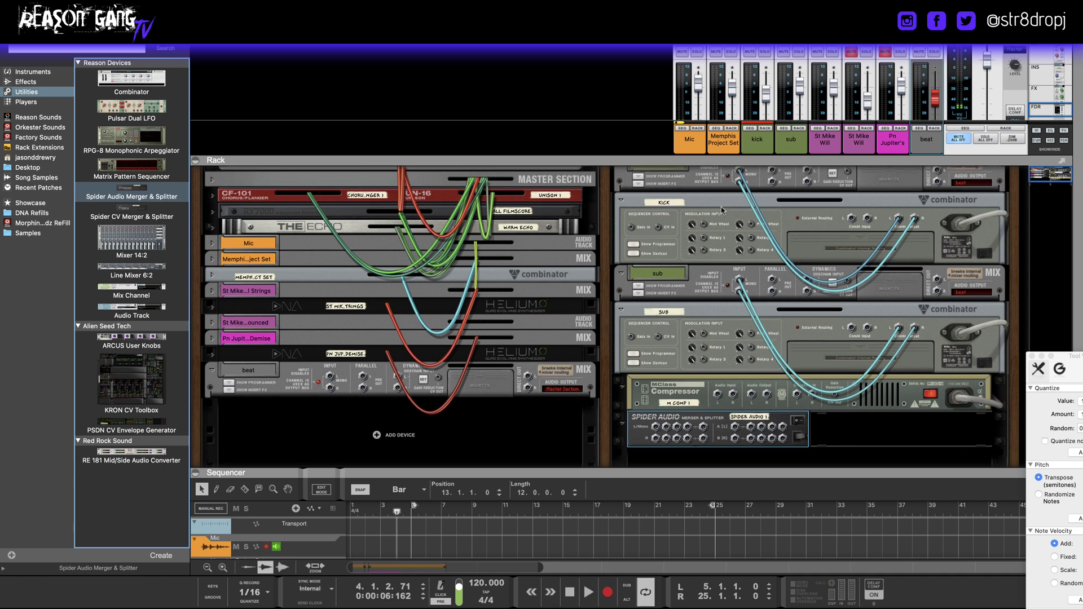
- Move the Spider beside the kick and route the kick through it into the Compressor's sidechain
{"action": "left_click_drag", "start_coordinate": [638, 445], "coordinate": [649, 276]}
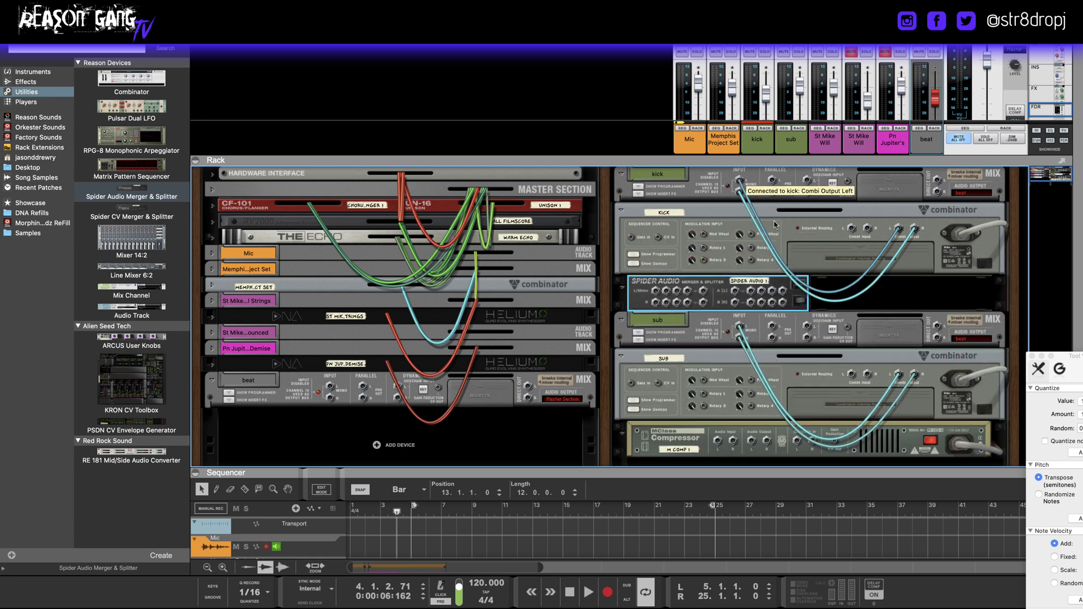
{"action": "left_click_drag", "start_coordinate": [740, 182], "coordinate": [736, 291]}
{"action": "mouse_move", "coordinate": [738, 191]}
{"action": "left_mouse_down"}
{"action": "mouse_move", "coordinate": [753, 292]}
{"action": "mouse_move", "coordinate": [743, 188]}
{"action": "left_mouse_up"}
{"action": "left_click", "coordinate": [754, 294]}
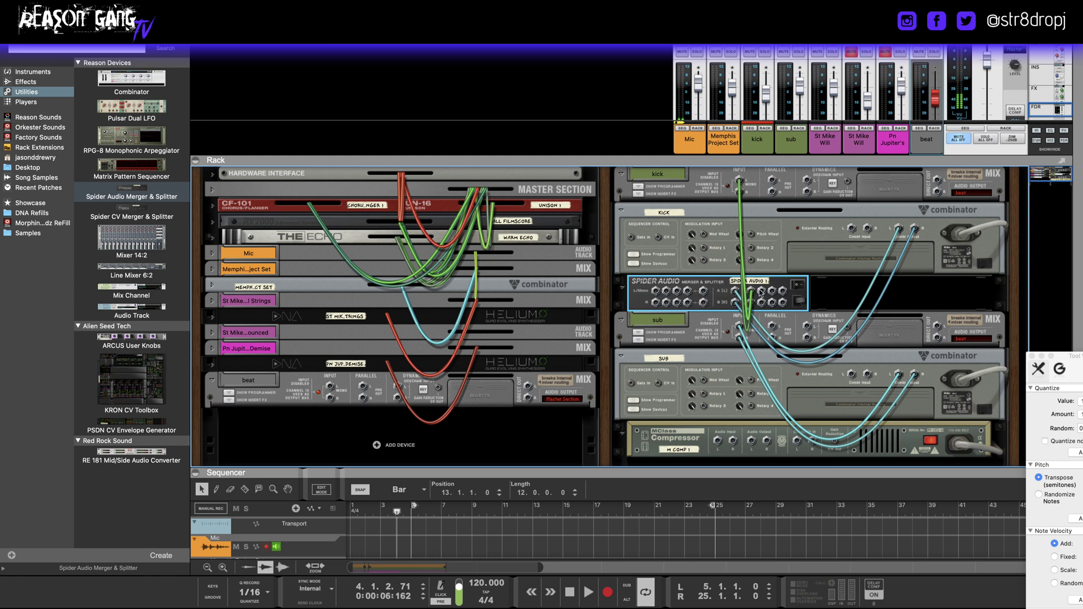
{"action": "left_click_drag", "start_coordinate": [761, 293], "coordinate": [797, 442]}
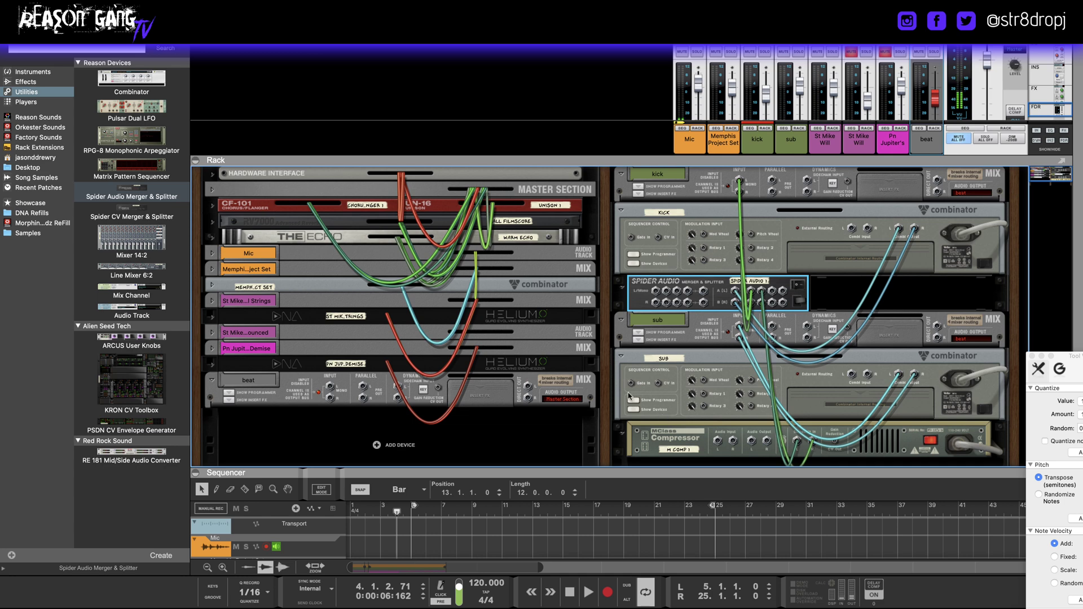
- Patch the sub signal through the MClass Compressor's audio input into the sub mix channel
{"action": "left_click", "coordinate": [705, 352]}
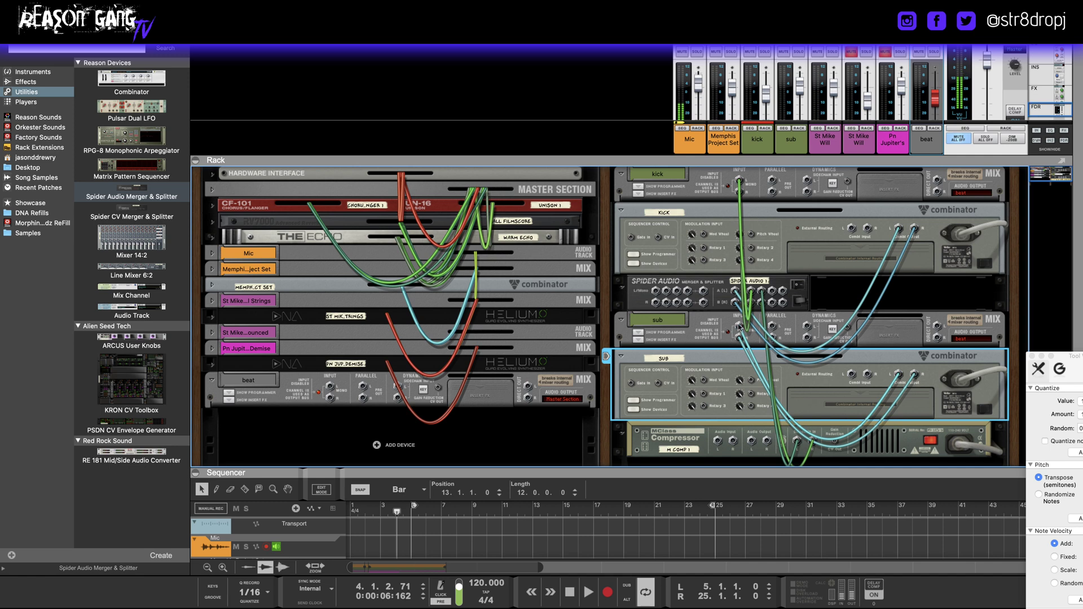
{"action": "left_click_drag", "start_coordinate": [739, 327], "coordinate": [725, 441]}
{"action": "left_click_drag", "start_coordinate": [741, 340], "coordinate": [767, 444]}
{"action": "left_click", "coordinate": [752, 442]}
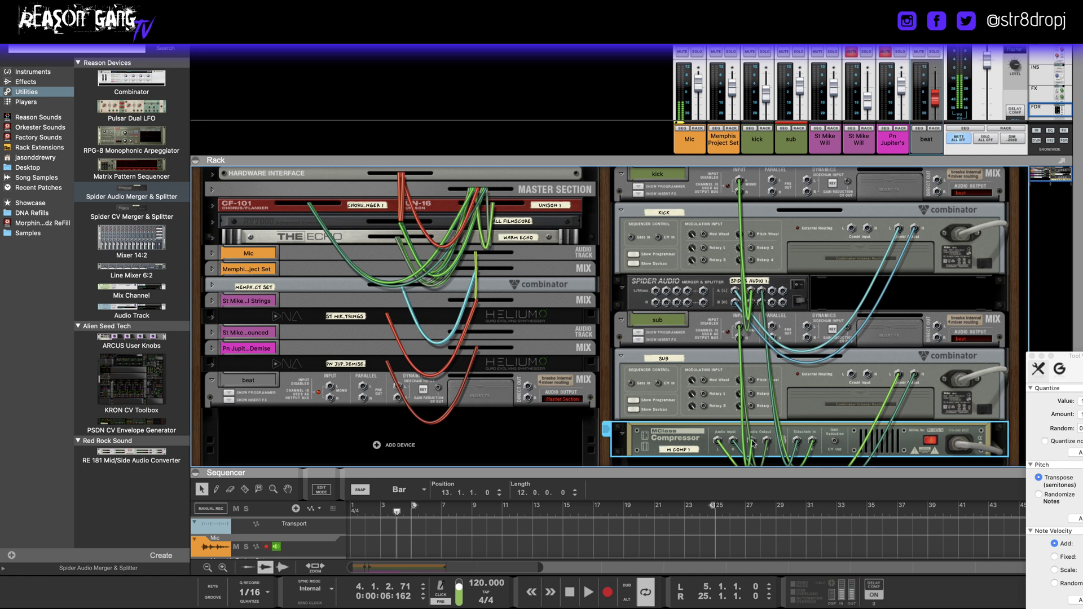
- Check the sub-to-Compressor cable, flip the rack to the front, and play from bar 1
{"action": "left_click", "coordinate": [740, 336]}
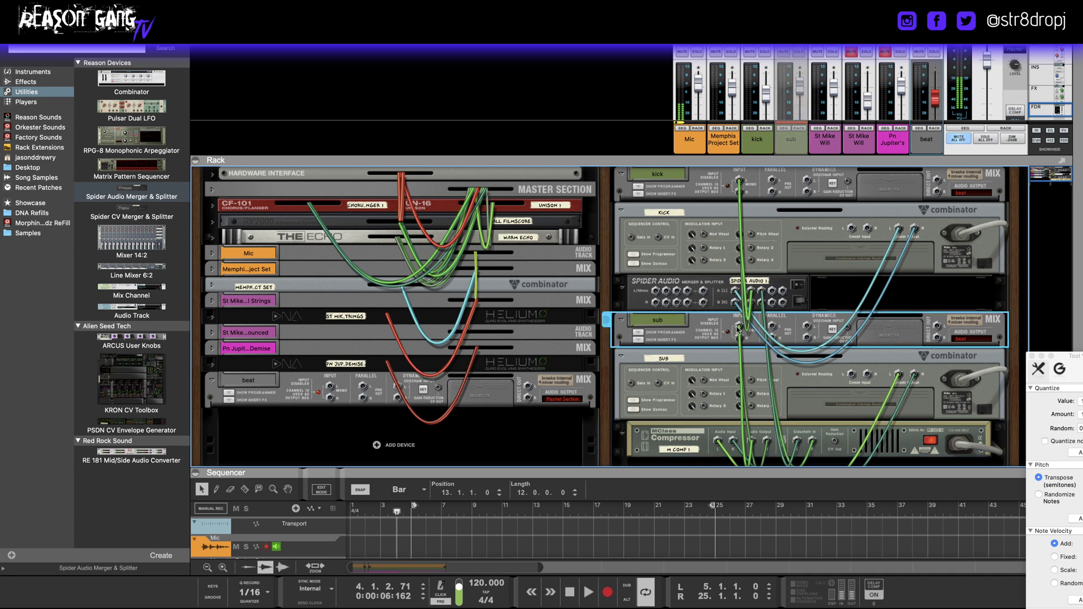
{"action": "key", "text": "Tab"}
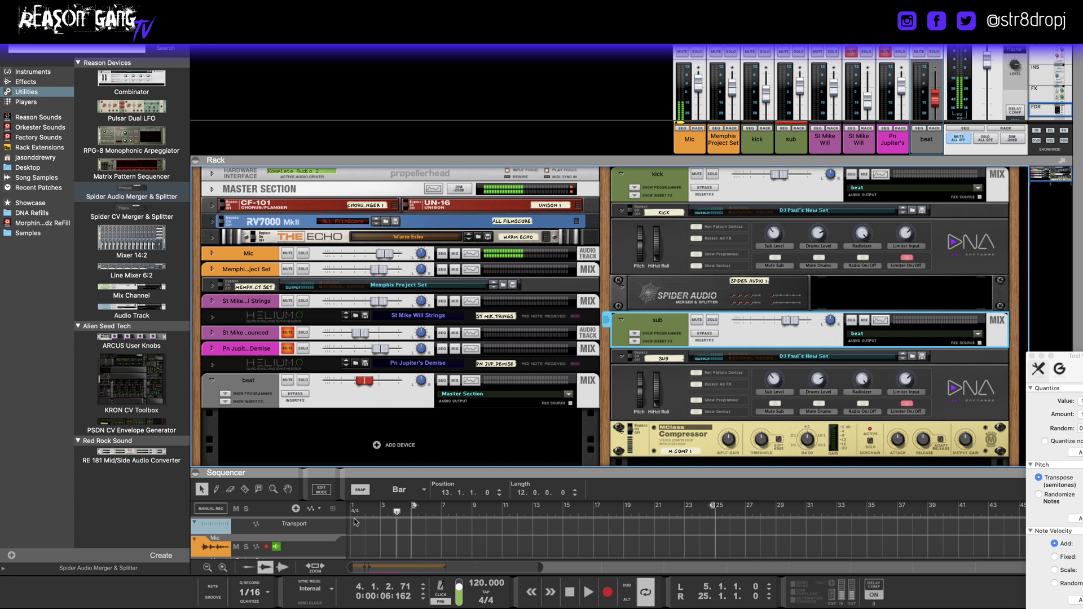
{"action": "left_click", "coordinate": [366, 511]}
{"action": "key", "text": "space"}
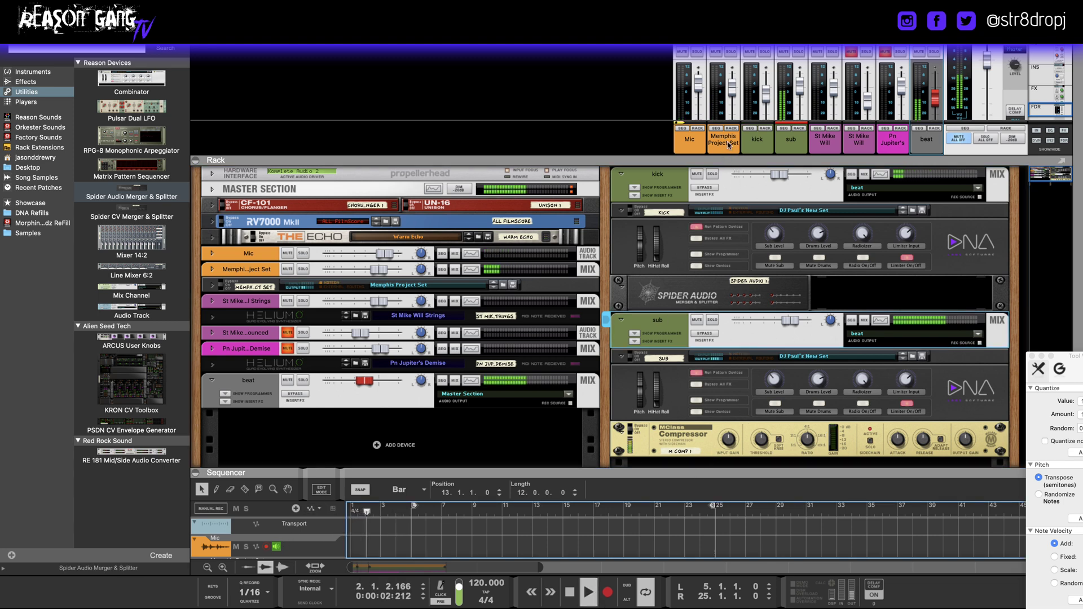
- Mute the kick to compare, raise its fader, then unmute it and settle its level near 5 dB
{"action": "left_click", "coordinate": [749, 51]}
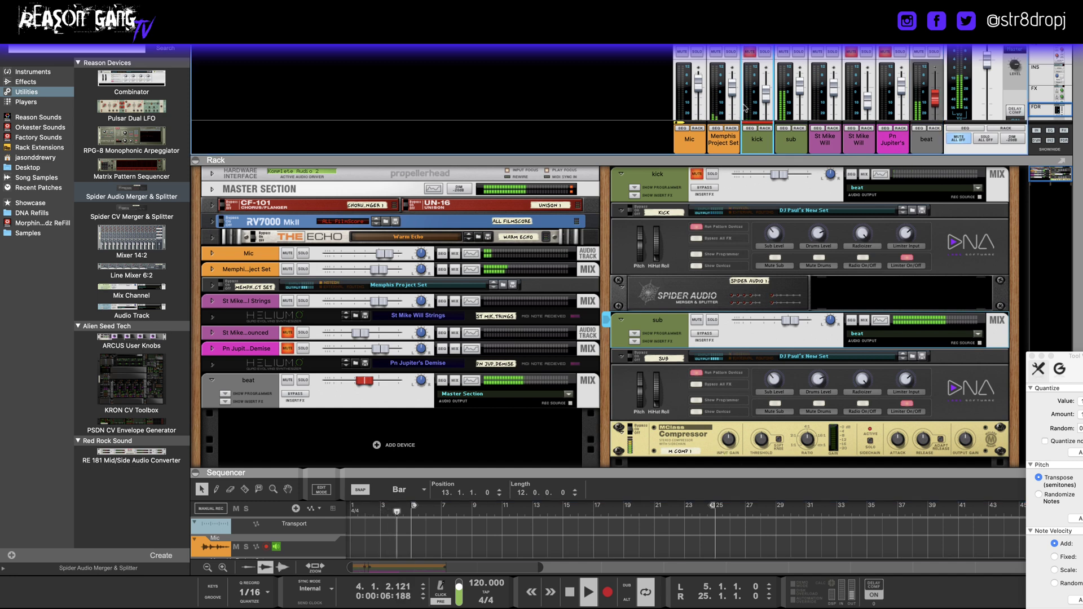
{"action": "left_click_drag", "start_coordinate": [763, 97], "coordinate": [764, 80]}
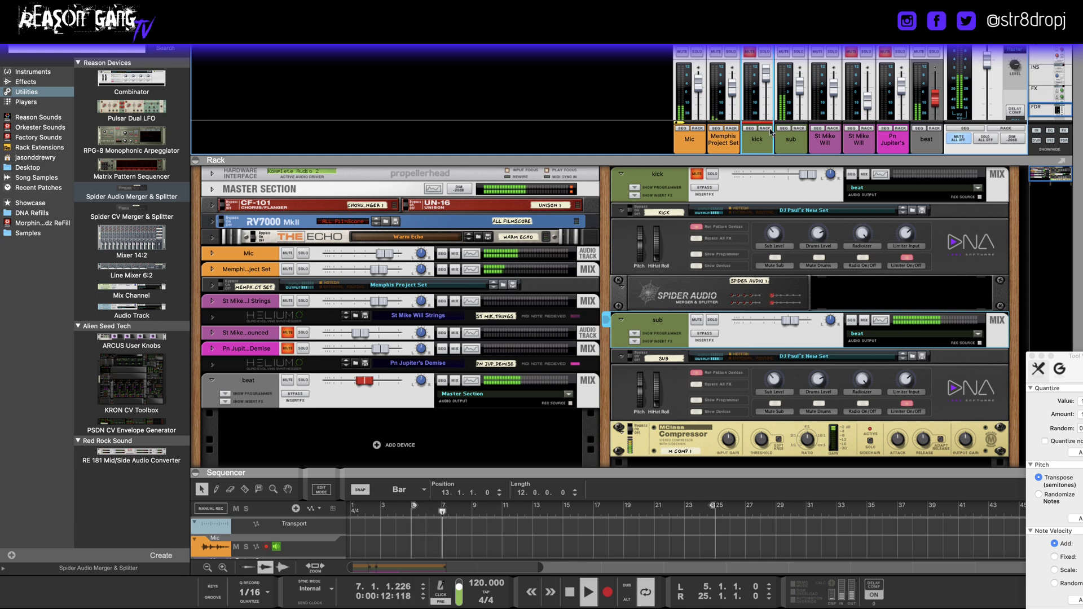
{"action": "left_click", "coordinate": [750, 52]}
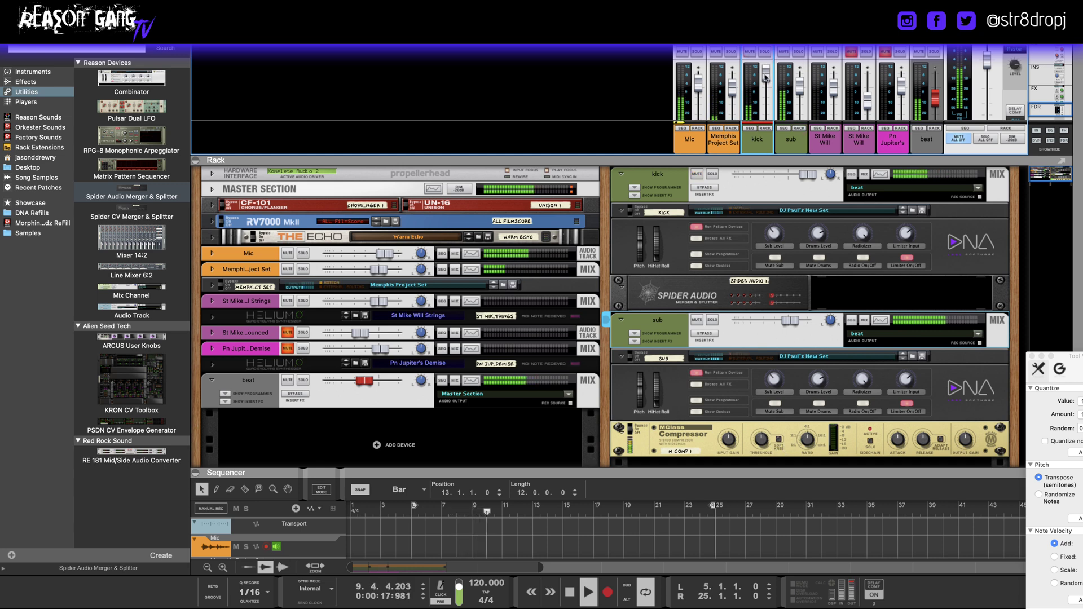
{"action": "left_click_drag", "start_coordinate": [766, 73], "coordinate": [765, 83]}
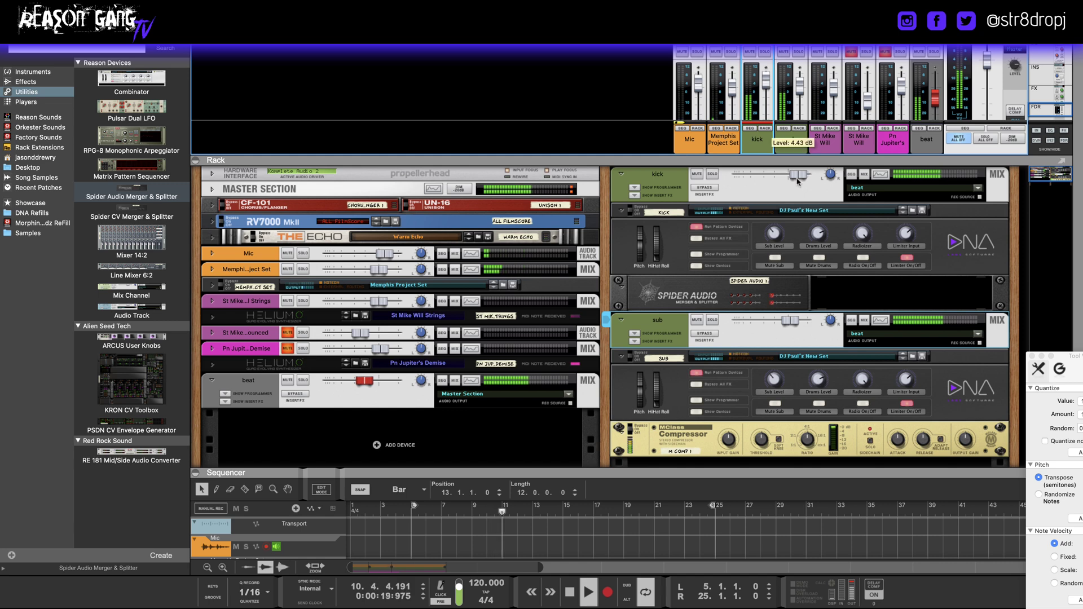
- Drop the compressor threshold to -24.7 dB, nudge the beat channel to -6.87 dB, and bypass the compressor
{"action": "left_click", "coordinate": [809, 442]}
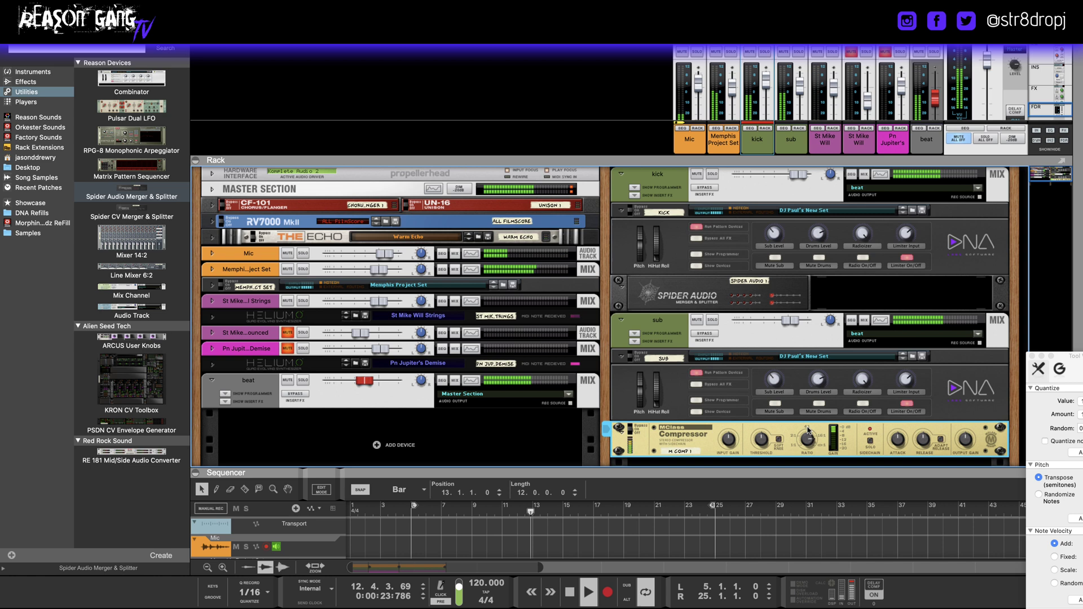
{"action": "left_click_drag", "start_coordinate": [761, 441], "coordinate": [763, 449]}
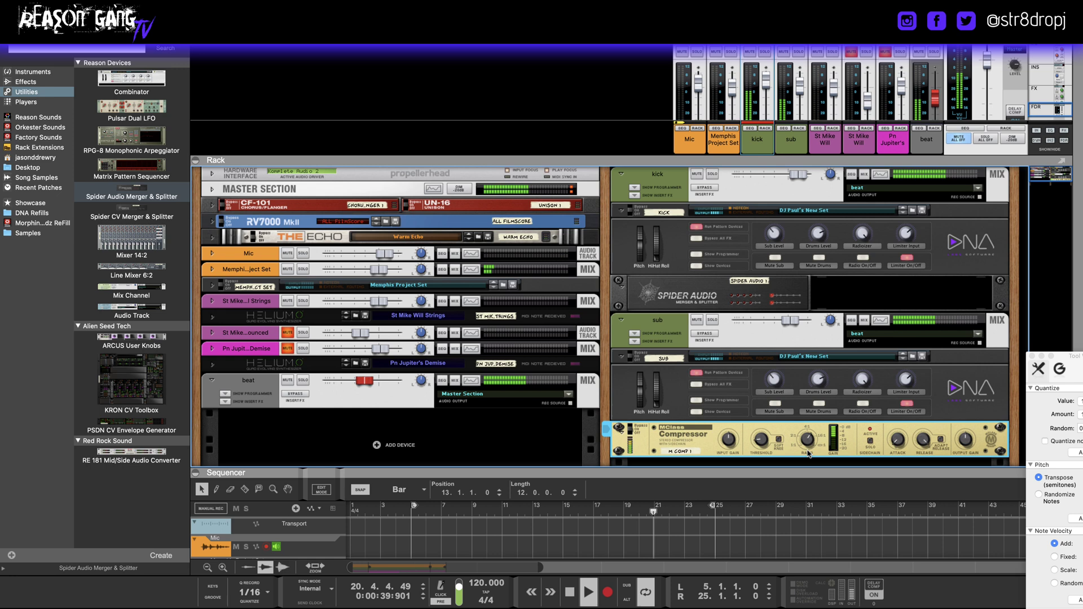
{"action": "mouse_move", "coordinate": [808, 451]}
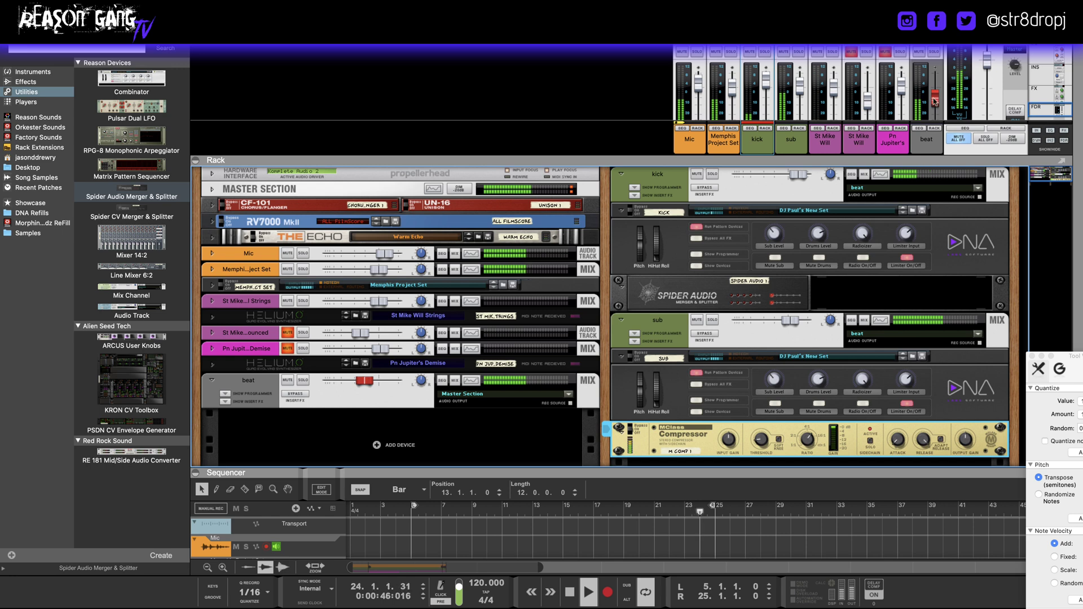
{"action": "left_click_drag", "start_coordinate": [935, 102], "coordinate": [936, 100]}
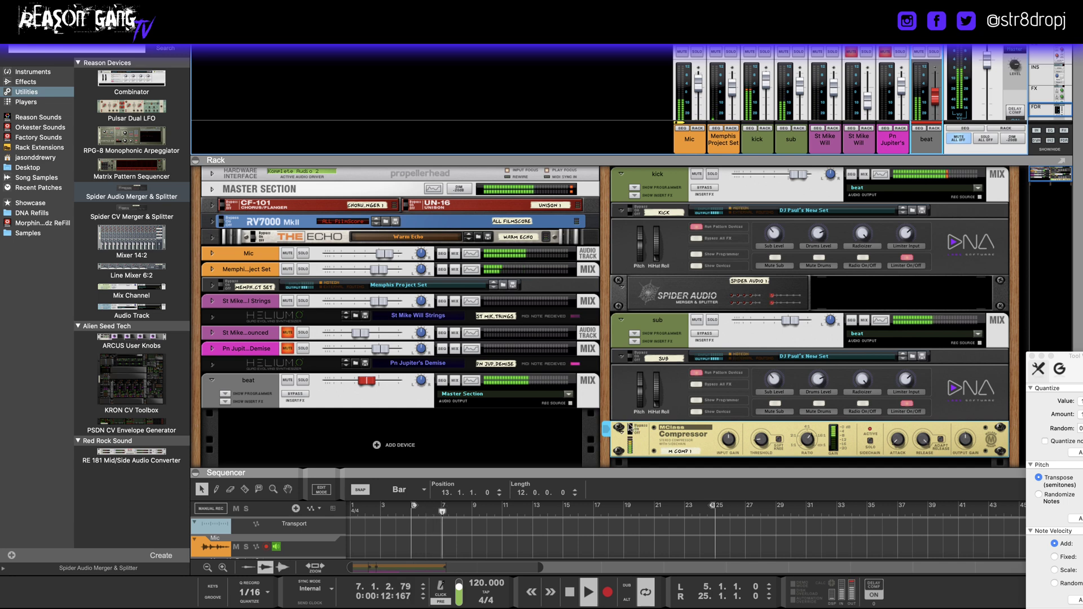
{"action": "left_click", "coordinate": [630, 429]}
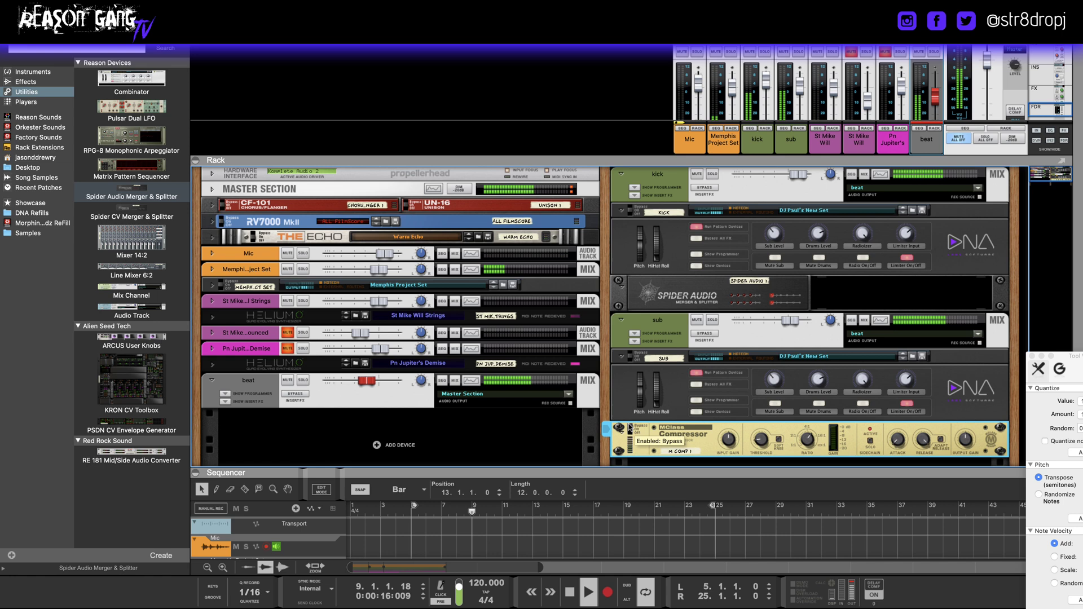
- Turn the MClass Compressor back on and pull the sub channel fader down
{"action": "left_click", "coordinate": [630, 429]}
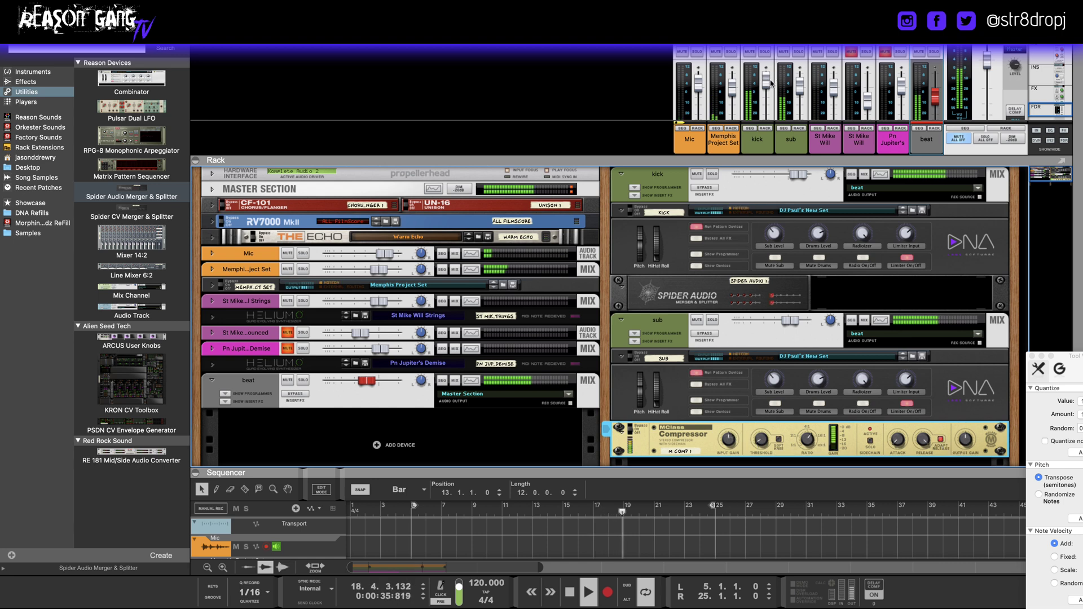
{"action": "left_click_drag", "start_coordinate": [797, 87], "coordinate": [767, 91]}
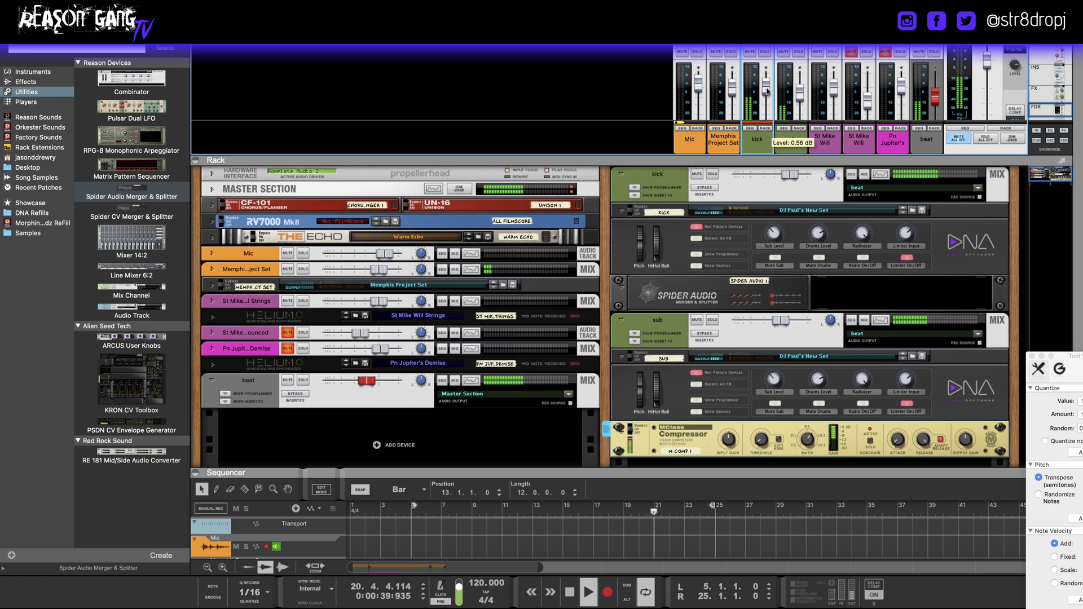
- Set the compressor to 21 ms attack, 1.83:1 ratio and -26.9 dB threshold, and raise the sub to -1.12 dB
{"action": "left_click", "coordinate": [630, 424]}
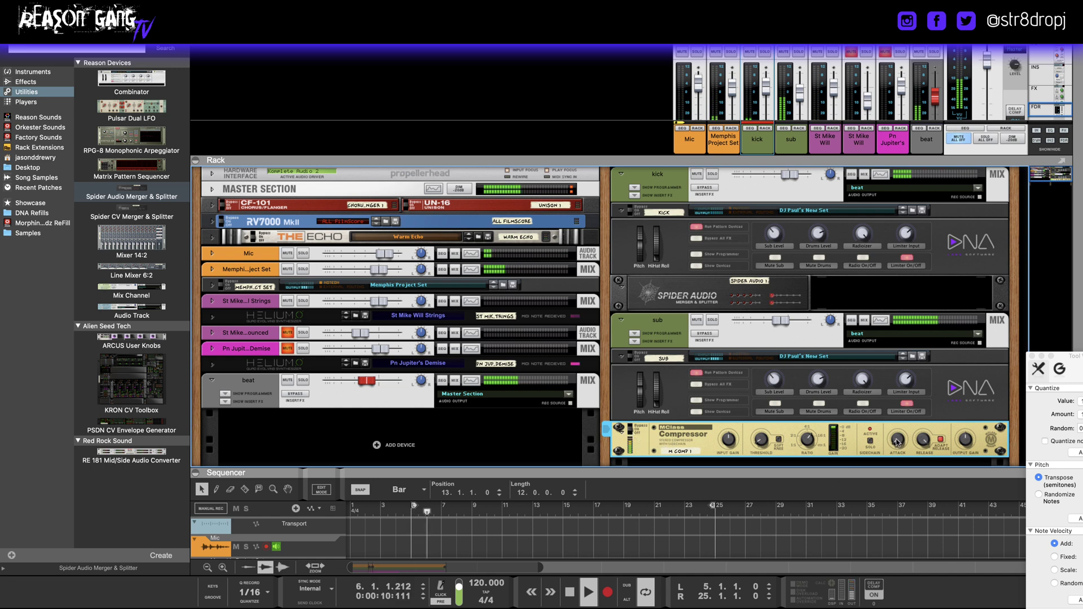
{"action": "mouse_move", "coordinate": [897, 441]}
{"action": "scroll", "coordinate": [897, 441], "scroll_direction": "up", "scroll_amount": 2}
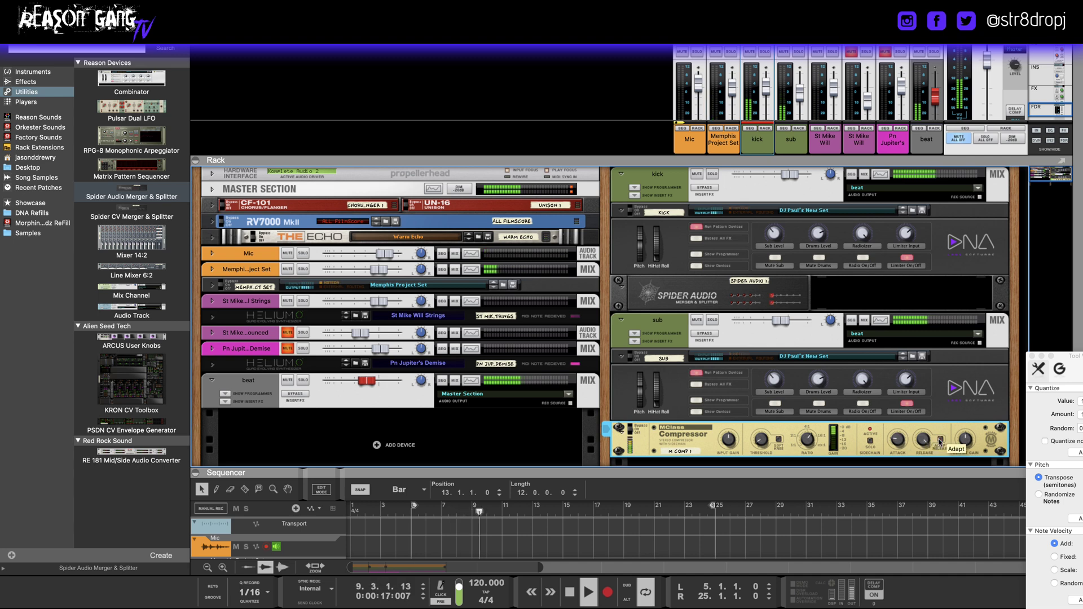
{"action": "left_click_drag", "start_coordinate": [811, 446], "coordinate": [766, 443]}
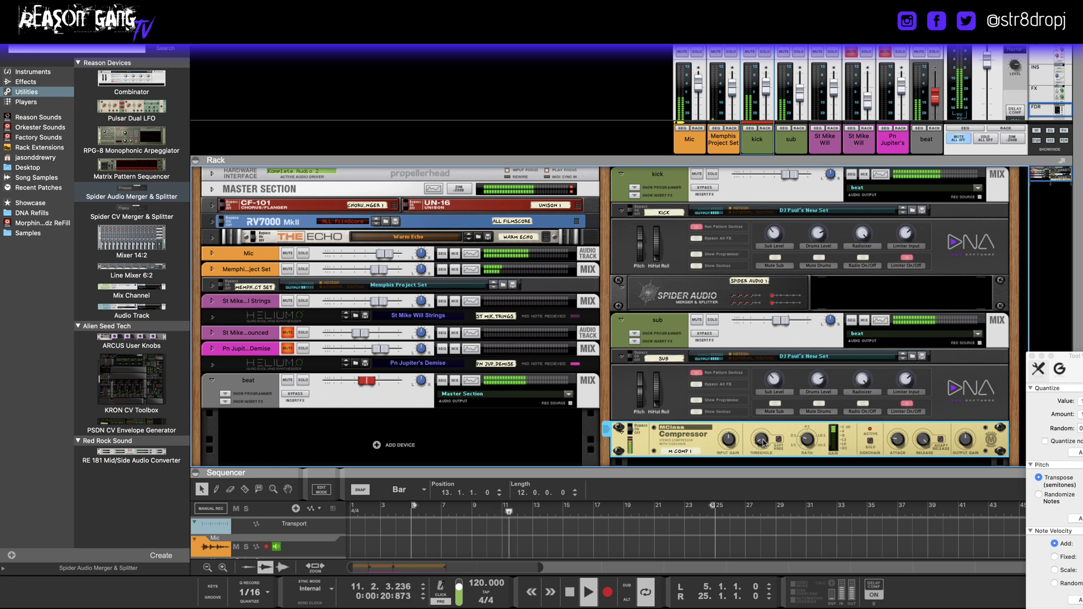
{"action": "mouse_move", "coordinate": [764, 442]}
{"action": "scroll", "coordinate": [764, 438], "scroll_direction": "up", "scroll_amount": 9}
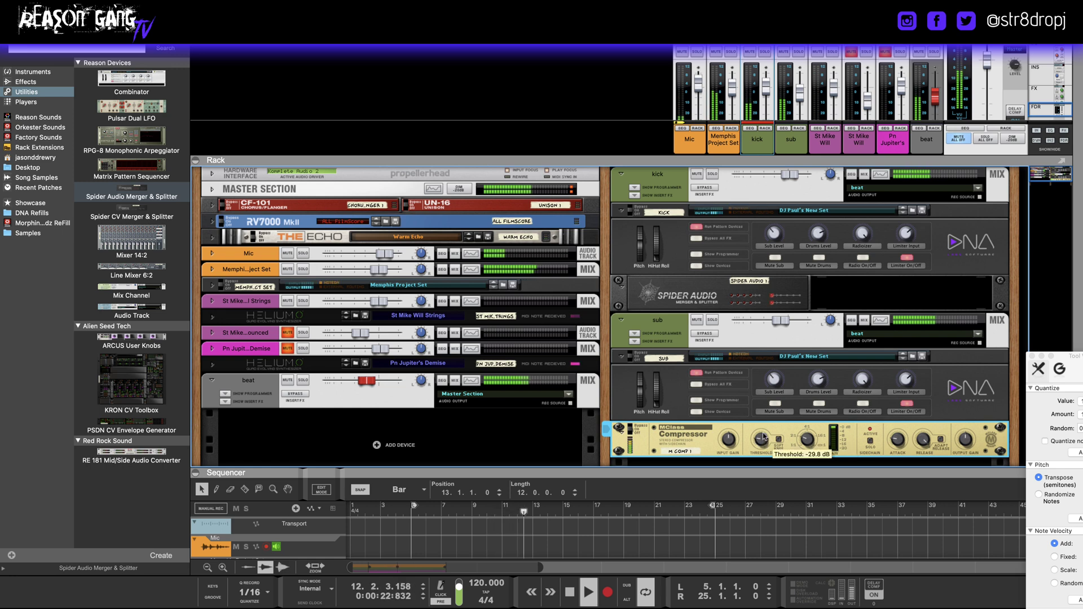
{"action": "scroll", "coordinate": [764, 438], "scroll_direction": "up", "scroll_amount": 1}
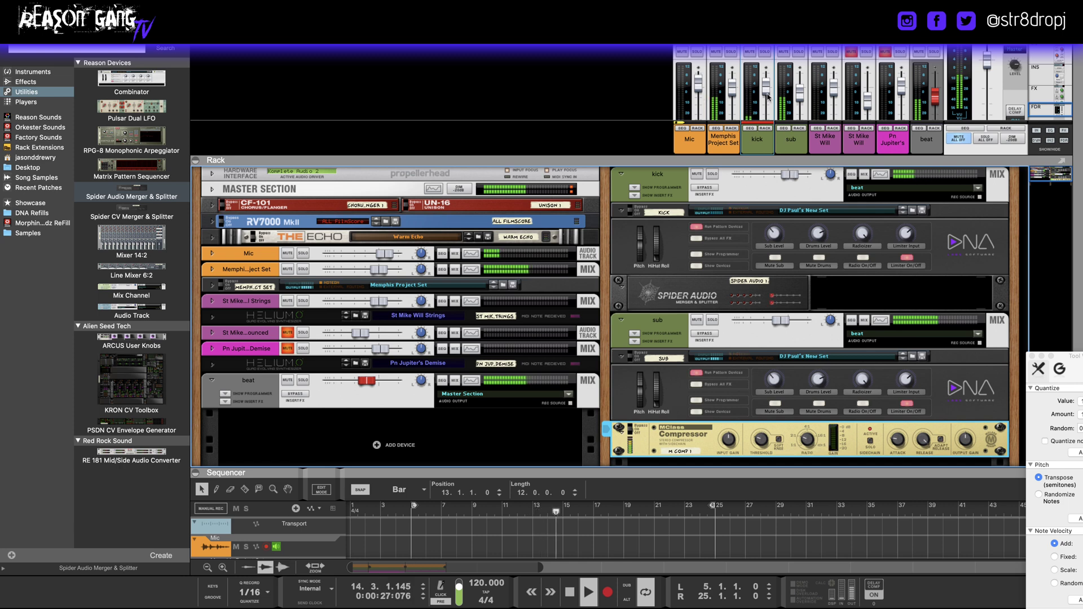
{"action": "scroll", "coordinate": [767, 93], "scroll_direction": "up", "scroll_amount": 2}
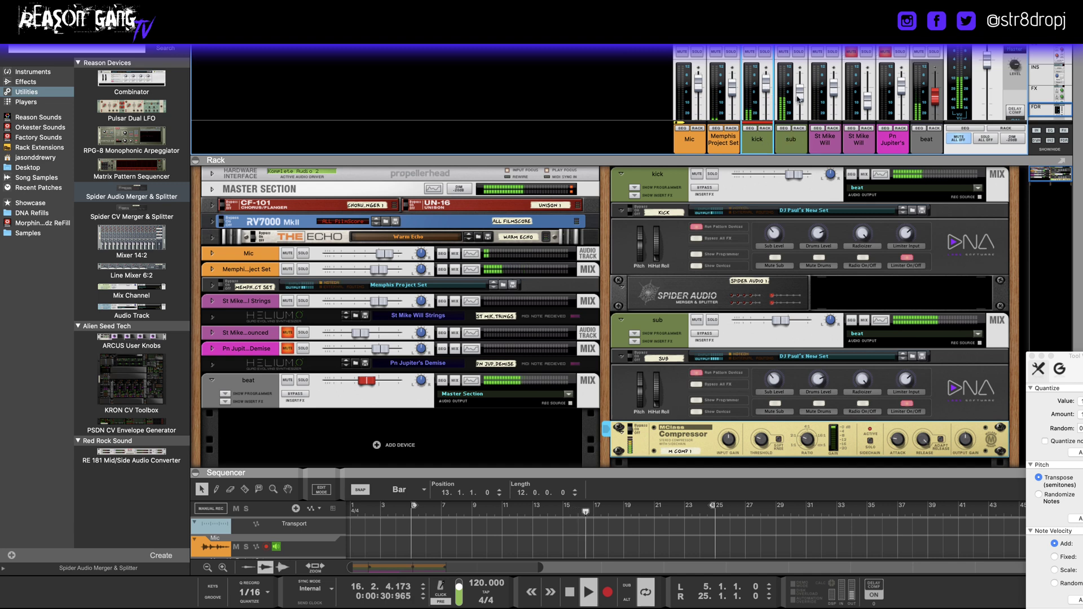
{"action": "scroll", "coordinate": [798, 98], "scroll_direction": "up", "scroll_amount": 2}
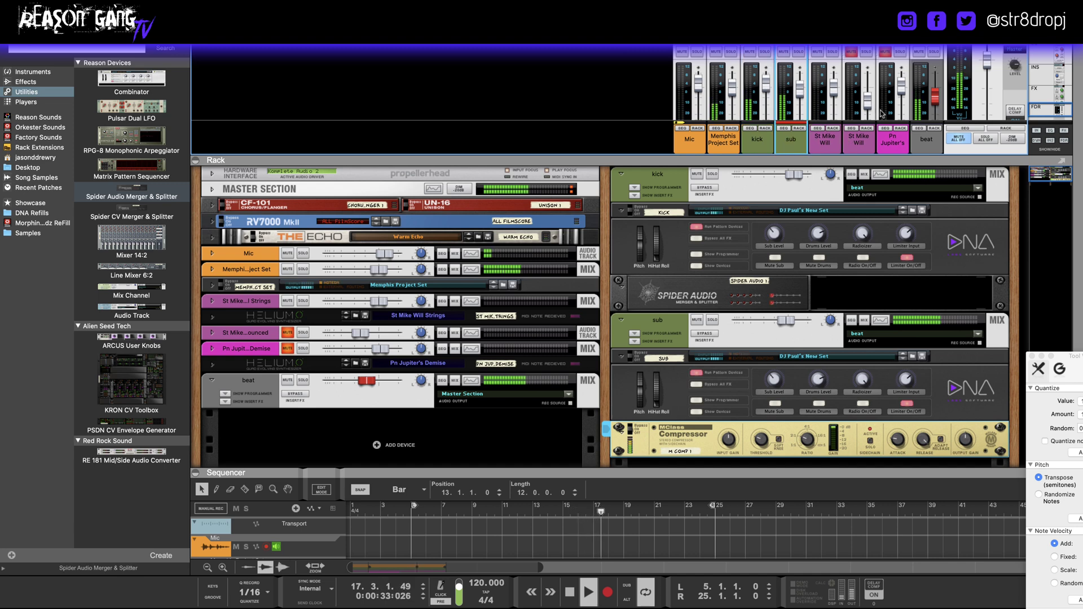
- Unmute the Pn Jupiter's and strings channels and return playback to bar 1
{"action": "left_click", "coordinate": [886, 53]}
{"action": "left_click", "coordinate": [852, 53]}
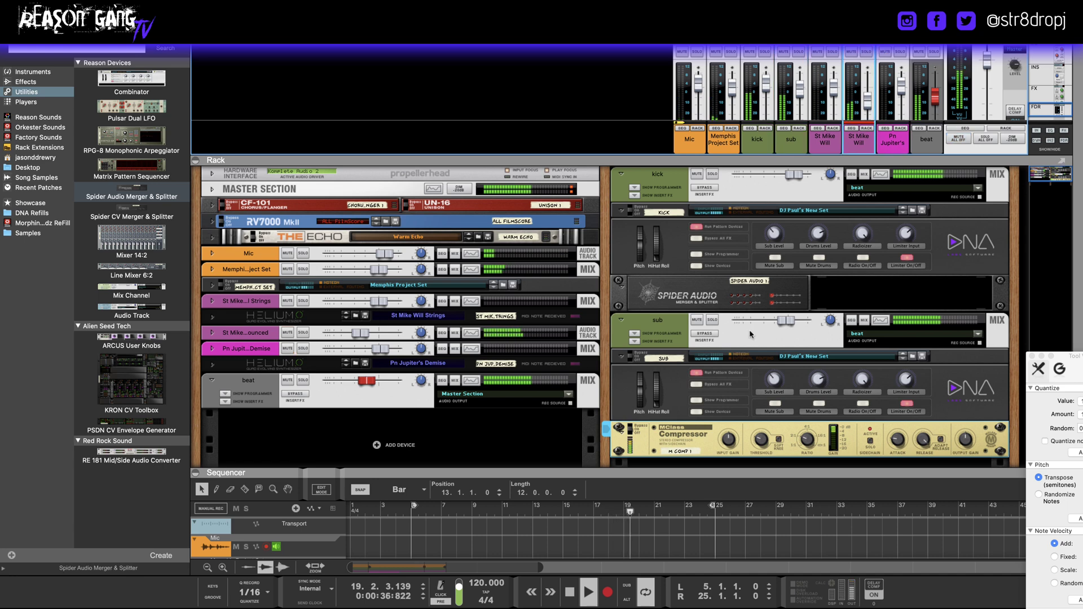
{"action": "left_click", "coordinate": [569, 592]}
{"action": "left_click", "coordinate": [569, 591]}
{"action": "left_click", "coordinate": [588, 592]}
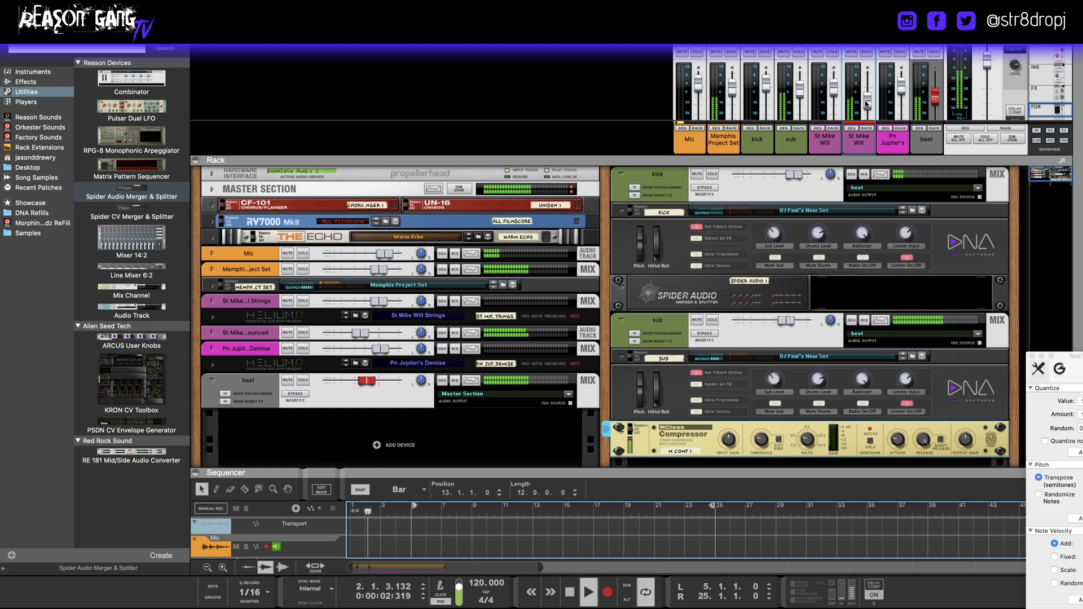
- Raise the kick to about 8.06 dB and the compressor ratio to about 10.1:1
{"action": "mouse_move", "coordinate": [767, 84]}
{"action": "left_mouse_down"}
{"action": "mouse_move", "coordinate": [766, 72]}
{"action": "mouse_move", "coordinate": [768, 81]}
{"action": "left_mouse_up"}
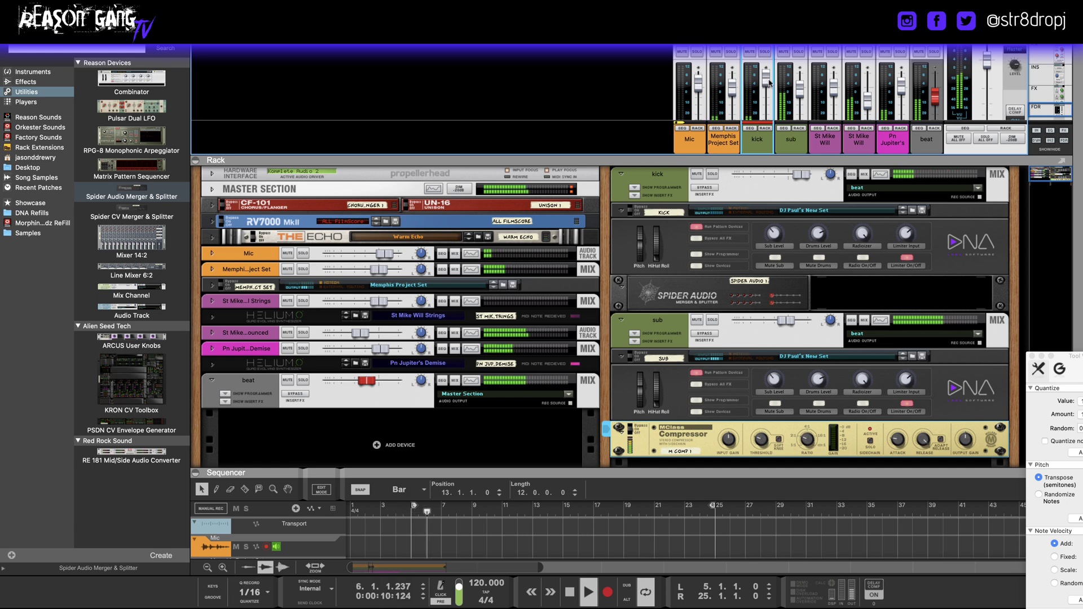
{"action": "left_click_drag", "start_coordinate": [808, 450], "coordinate": [805, 433]}
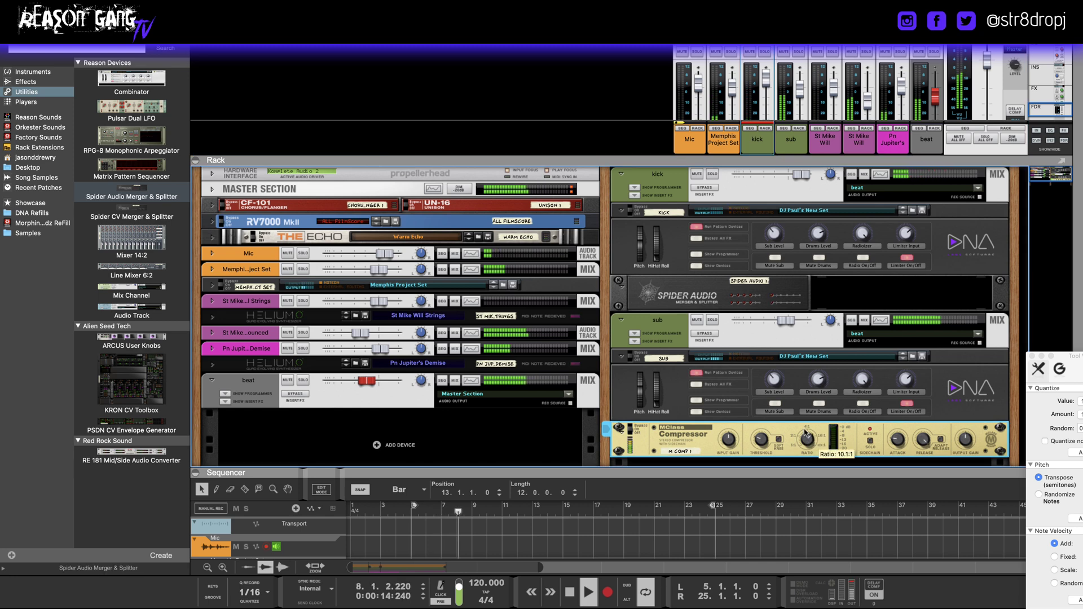
{"action": "scroll", "coordinate": [805, 433], "scroll_direction": "down", "scroll_amount": 1}
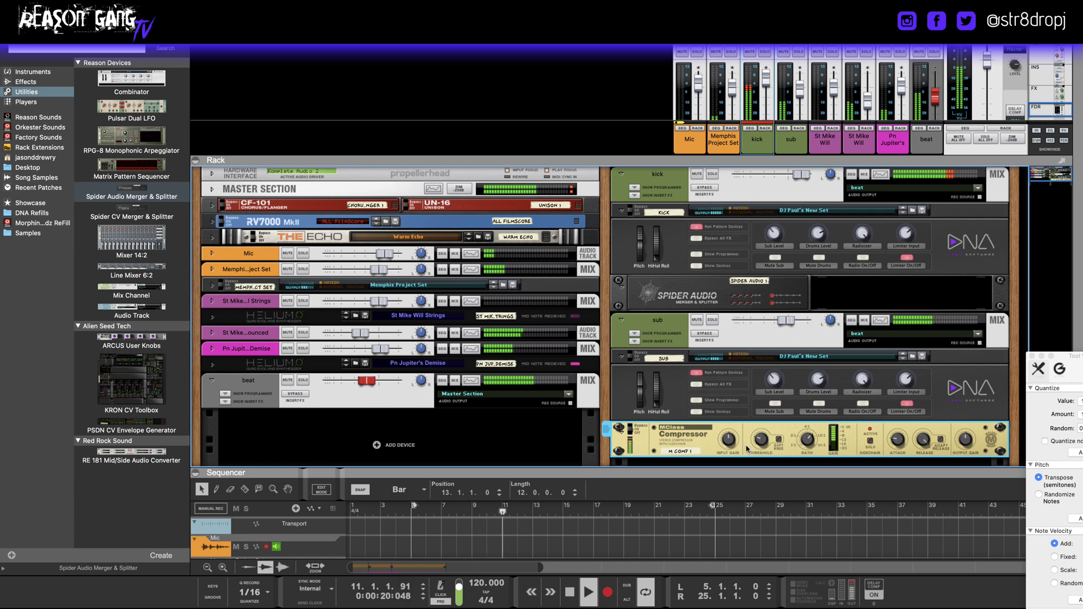
- Select the sub channel in the mixer, then halt song playback with the Space bar
{"action": "left_click", "coordinate": [801, 92]}
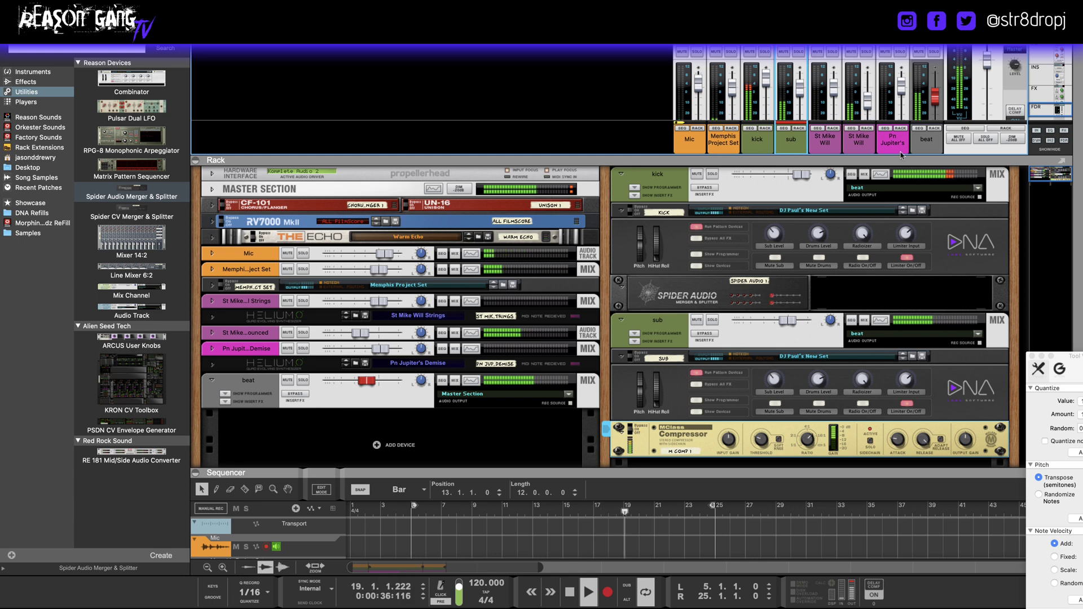
{"action": "key", "text": "space"}
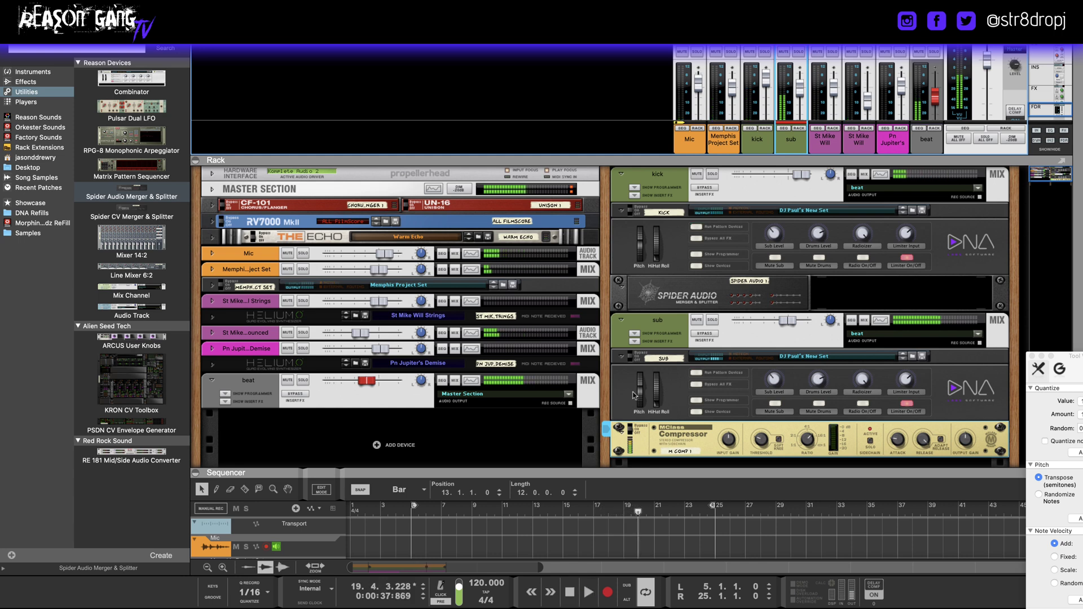